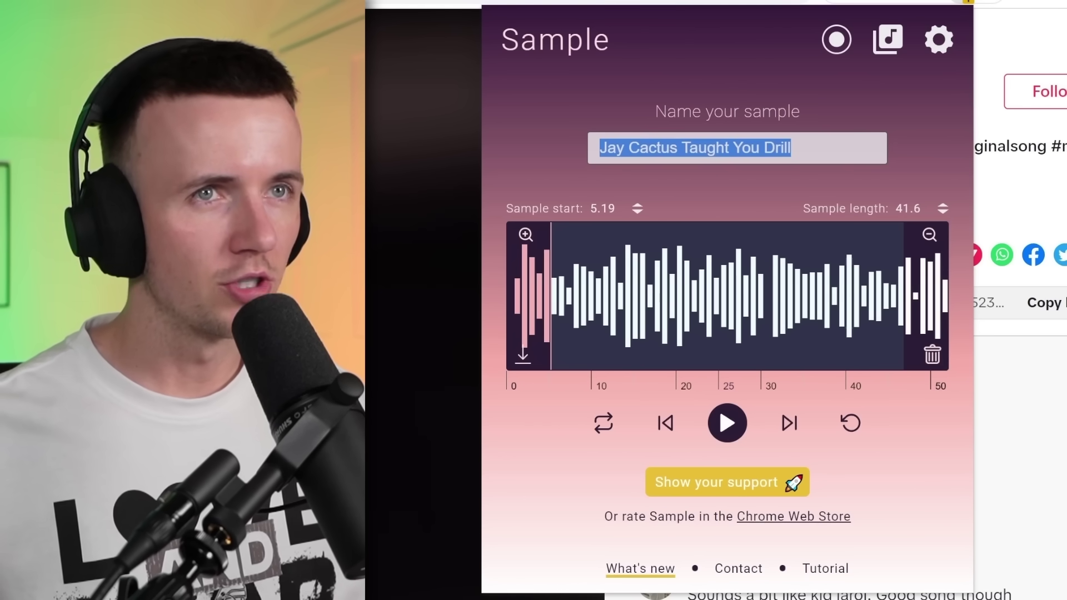
Record the TikTok video's audio in the Sample extension
{"action": "left_click", "coordinate": [836, 40]}
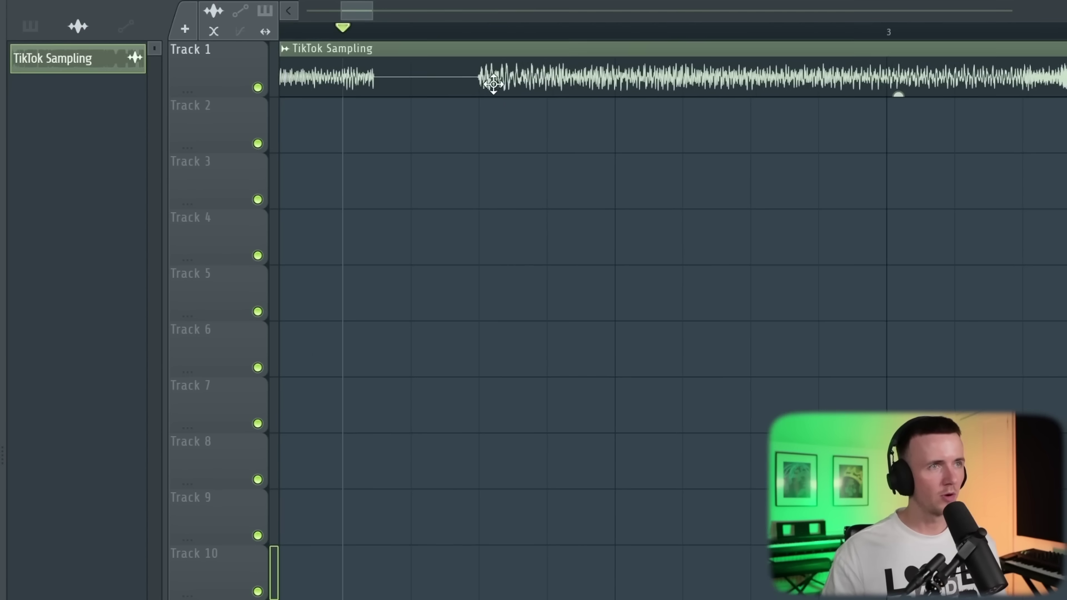
Tap tempo along with the TikTok Sampling clip until it settles at about 148 BPM
{"action": "right_click", "coordinate": [106, 11]}
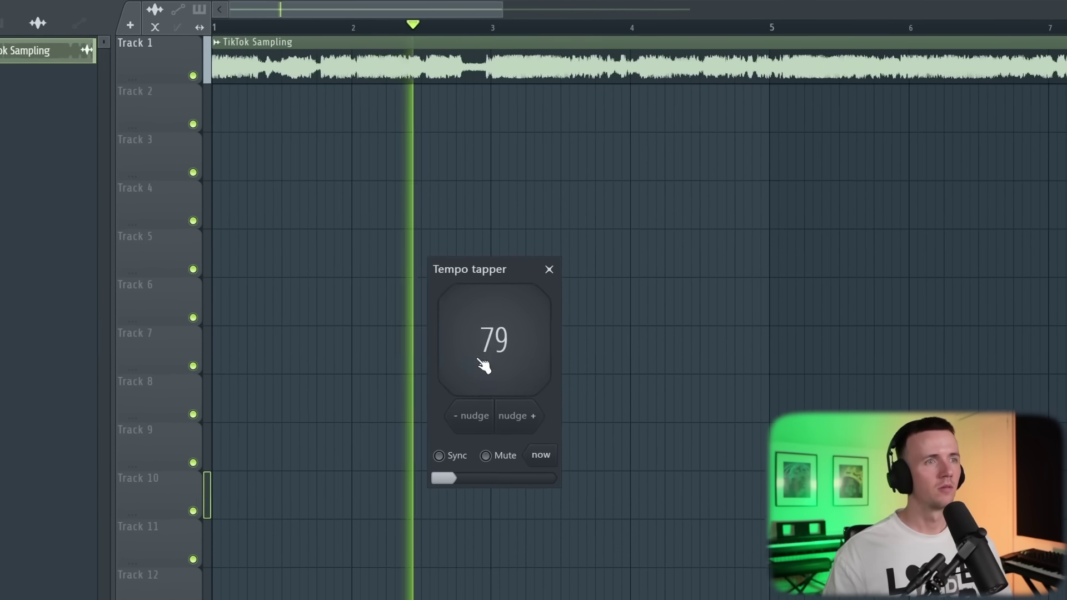
{"action": "left_click", "coordinate": [476, 367]}
{"action": "left_click", "coordinate": [463, 371]}
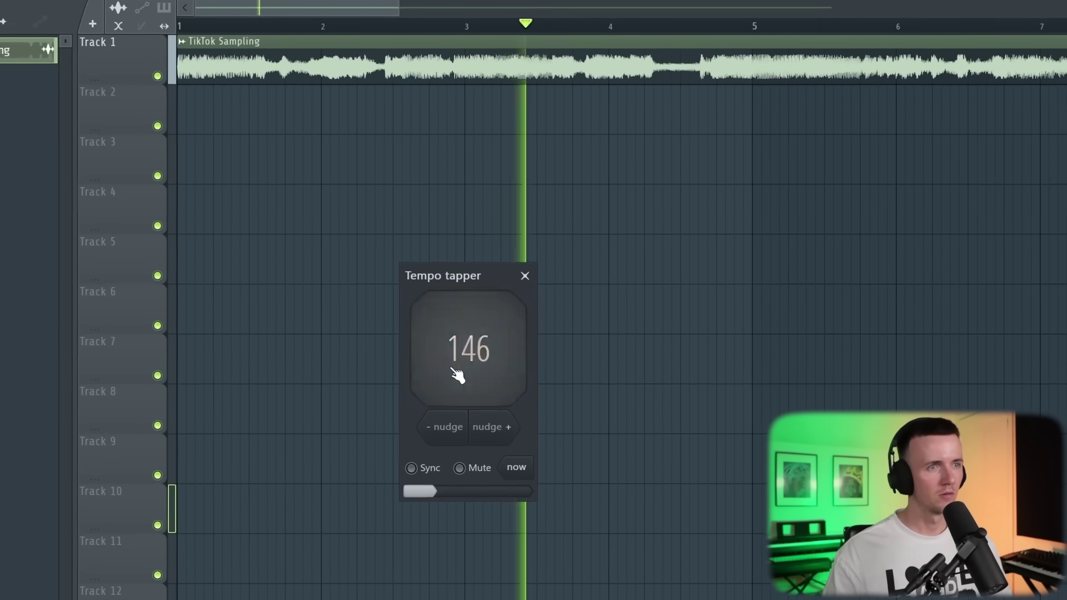
{"action": "left_click", "coordinate": [449, 378]}
{"action": "left_click", "coordinate": [449, 378]}
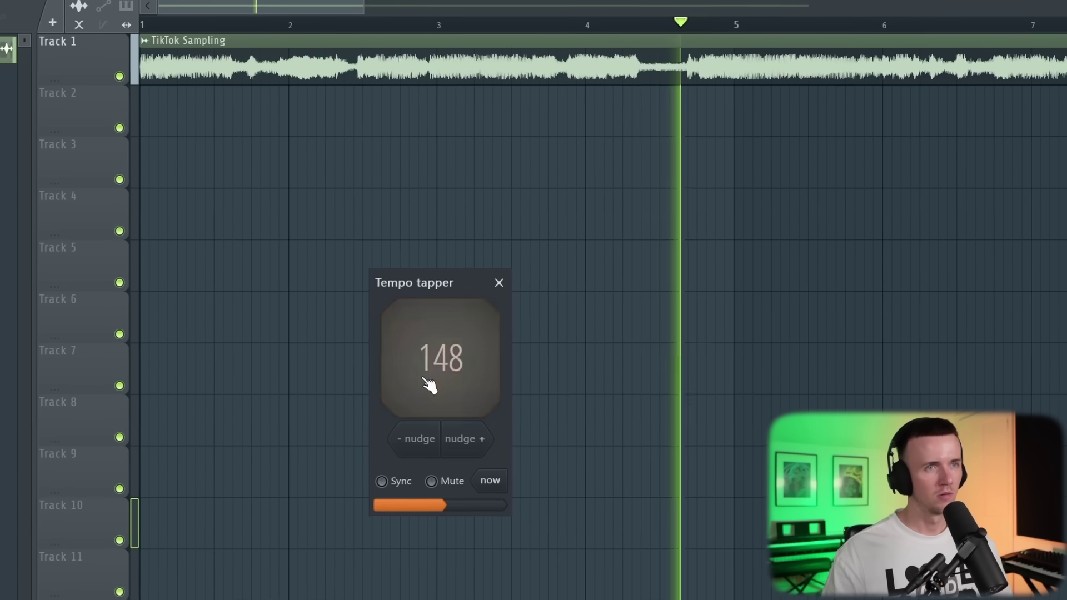
{"action": "left_click", "coordinate": [449, 378]}
{"action": "left_click", "coordinate": [421, 387]}
{"action": "left_click", "coordinate": [421, 387]}
{"action": "left_click", "coordinate": [421, 387]}
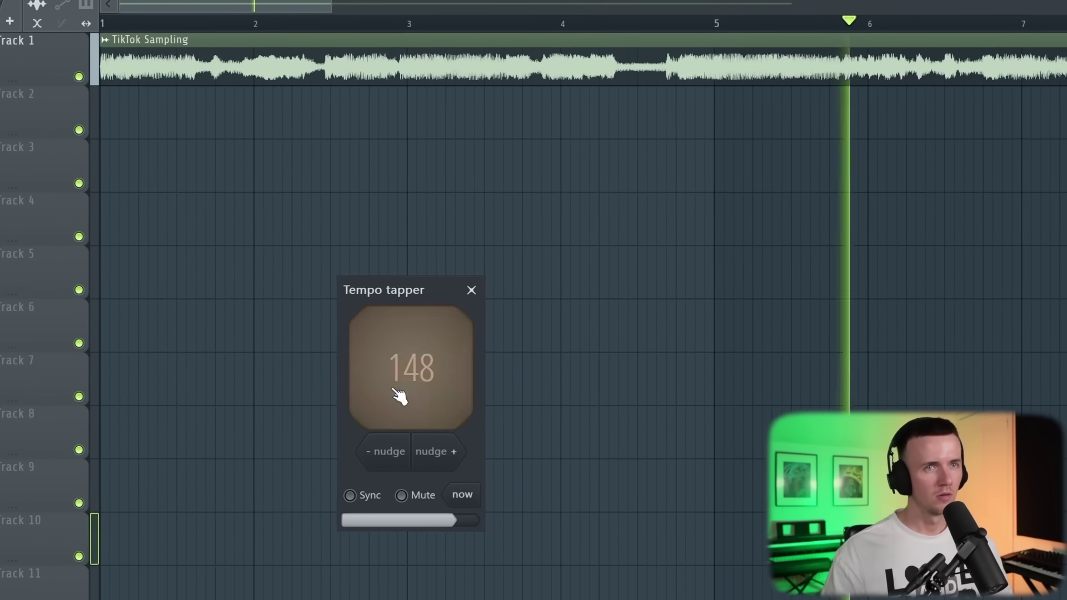
{"action": "left_click", "coordinate": [421, 387]}
{"action": "left_click", "coordinate": [391, 397]}
{"action": "left_click", "coordinate": [390, 398]}
{"action": "left_click", "coordinate": [390, 398]}
{"action": "left_click", "coordinate": [390, 398]}
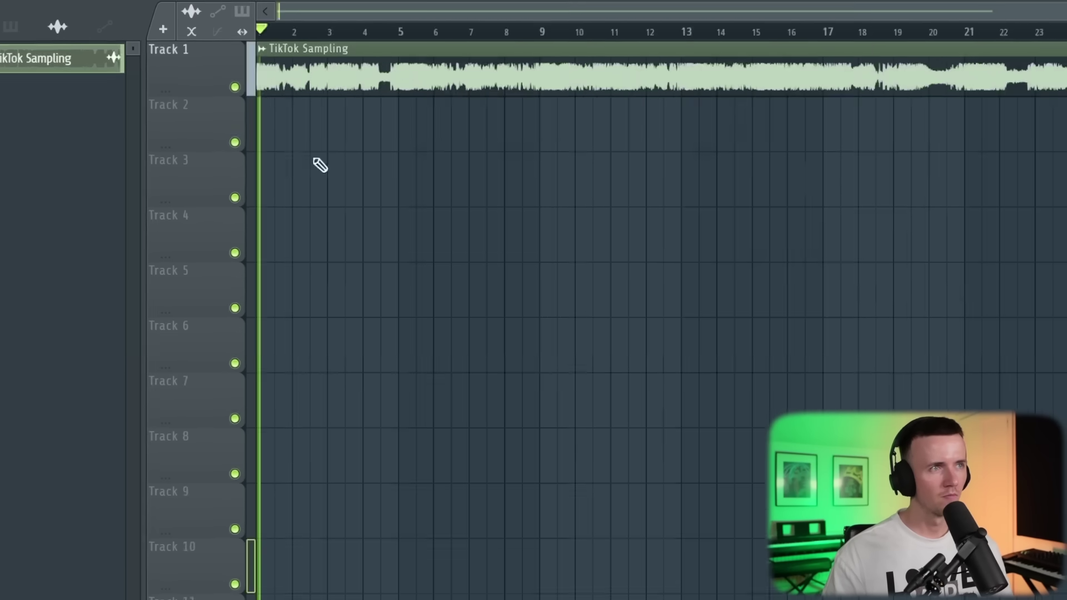
Line the TikTok Sampling clip up with the bars and time-stretch it to end at bar 25
{"action": "key", "text": "space"}
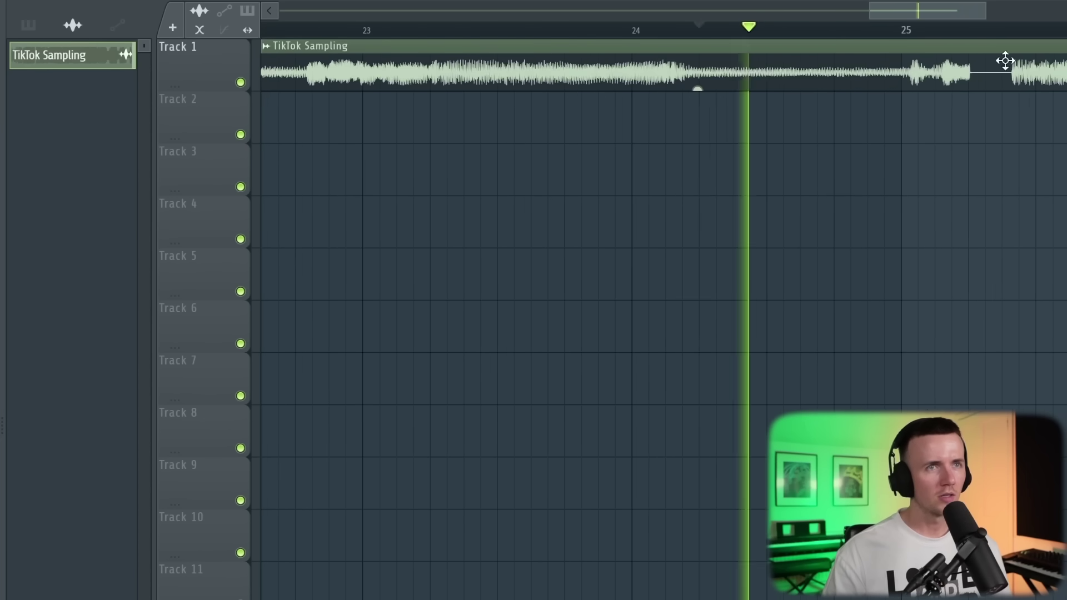
{"action": "left_click_drag", "start_coordinate": [995, 66], "coordinate": [861, 71]}
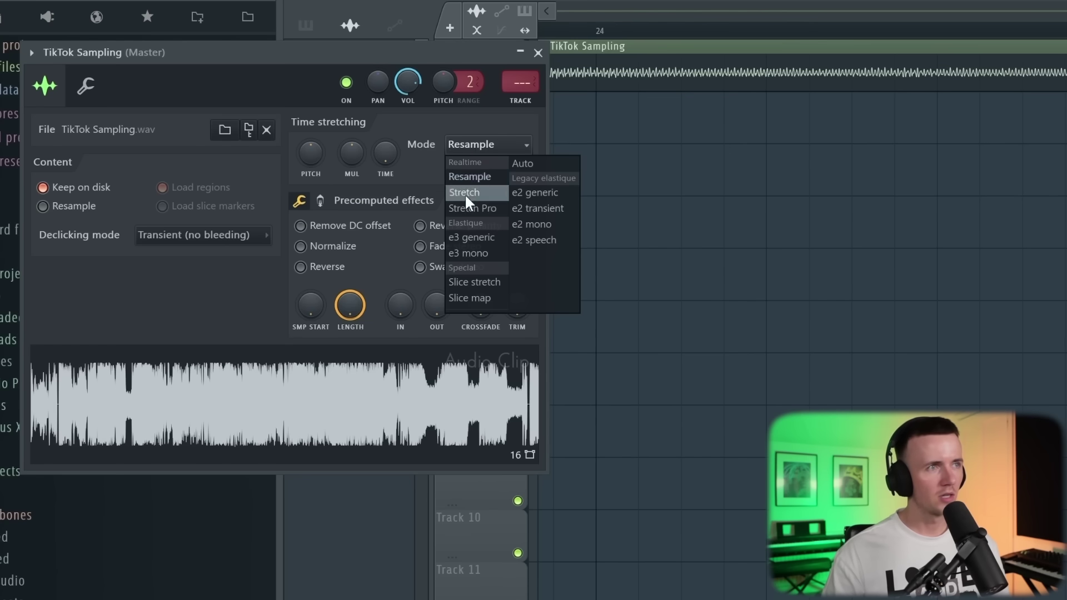
{"action": "left_click", "coordinate": [464, 193]}
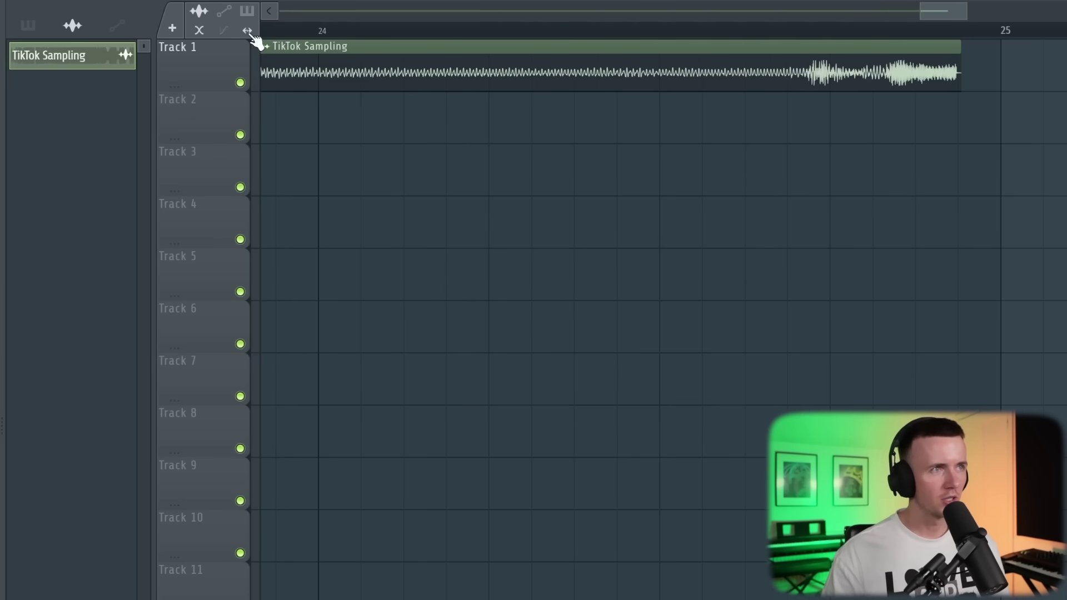
{"action": "left_click_drag", "start_coordinate": [961, 51], "coordinate": [865, 50]}
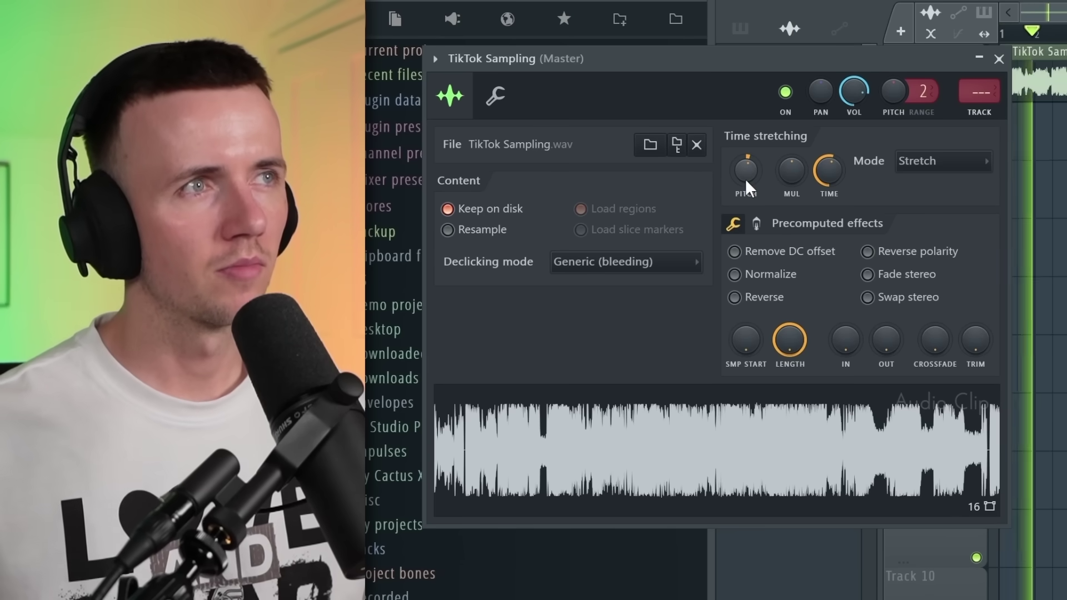
Nudge the sample's PITCH knob up slightly in Stretch mode
{"action": "scroll", "coordinate": [745, 178], "scroll_direction": "up", "scroll_amount": 2}
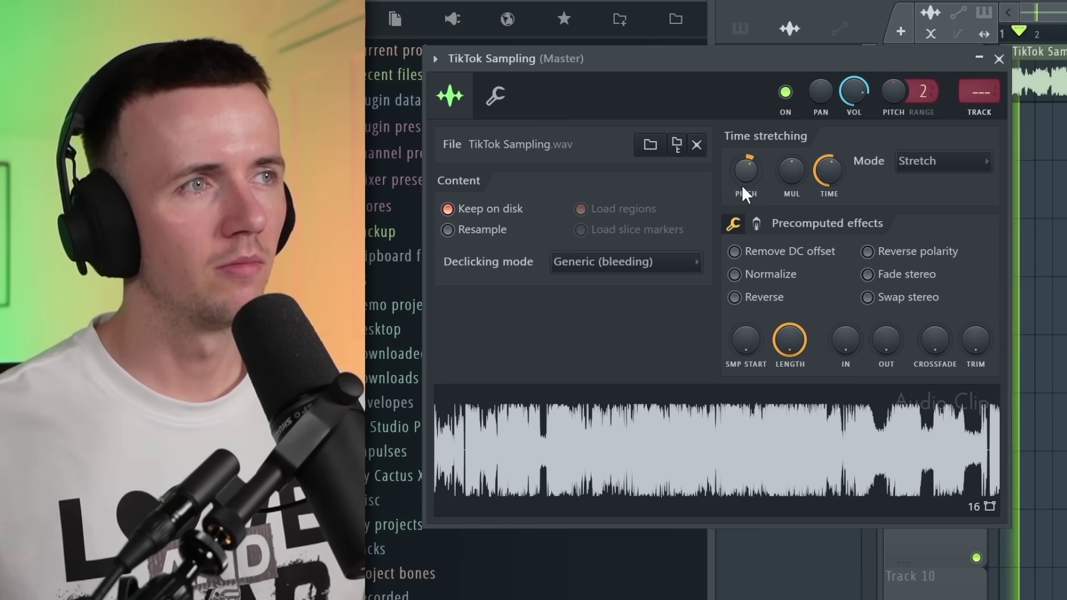
{"action": "scroll", "coordinate": [743, 175], "scroll_direction": "up", "scroll_amount": 2}
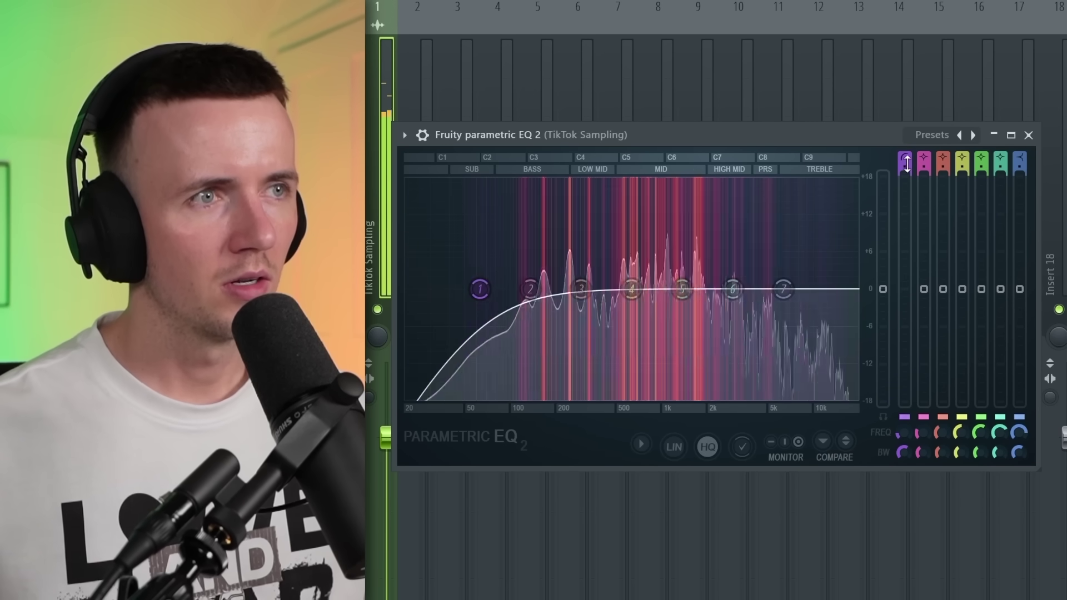
Raise the sample's EQ low cut to about 107 Hz and dip the mud around 185 Hz
{"action": "left_click_drag", "start_coordinate": [479, 300], "coordinate": [501, 300]}
{"action": "left_click_drag", "start_coordinate": [580, 289], "coordinate": [544, 300]}
{"action": "left_click_drag", "start_coordinate": [500, 288], "coordinate": [514, 288]}
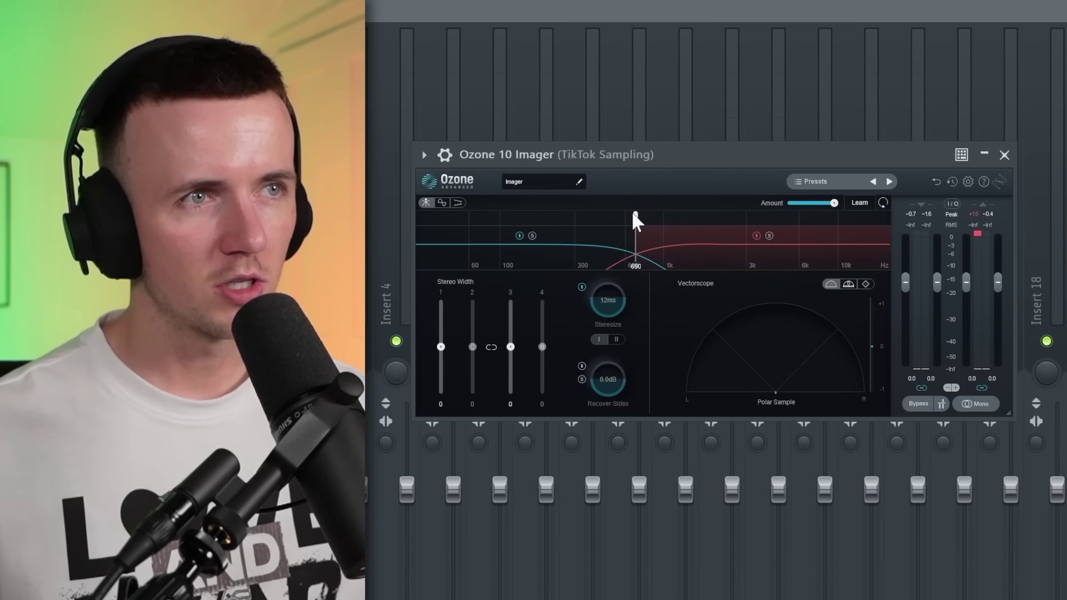
In Ozone Imager, set the upper band width to 78 and the lowest band to -40
{"action": "left_click_drag", "start_coordinate": [507, 348], "coordinate": [514, 310]}
{"action": "key", "text": "space"}
{"action": "left_click_drag", "start_coordinate": [623, 305], "coordinate": [607, 304]}
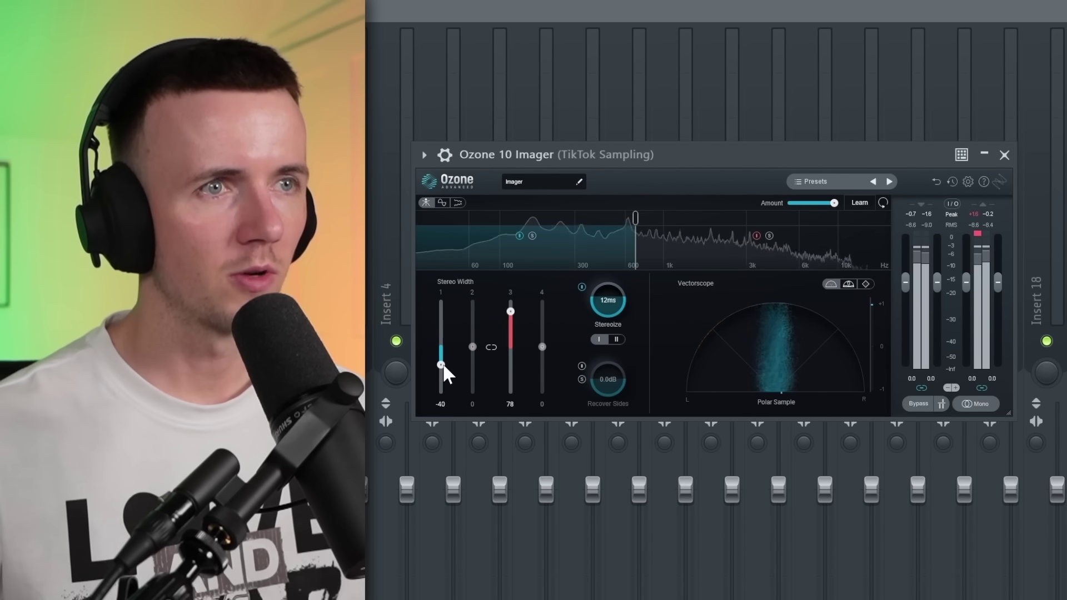
{"action": "left_click_drag", "start_coordinate": [443, 363], "coordinate": [442, 365]}
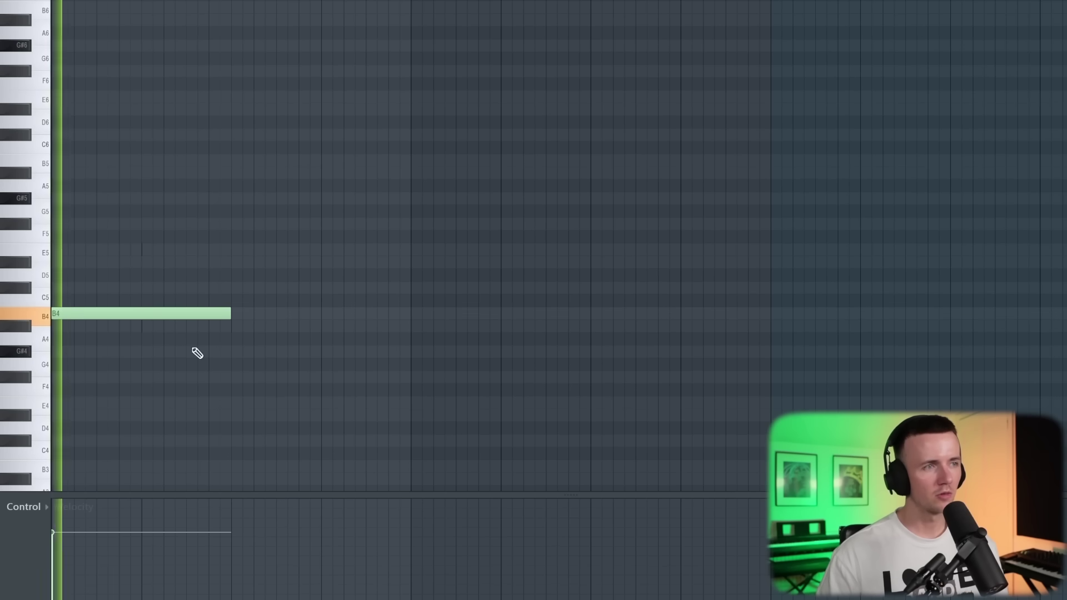
Add an A#4 note after the B4 and a B5 an octave above it
{"action": "left_click", "coordinate": [233, 328]}
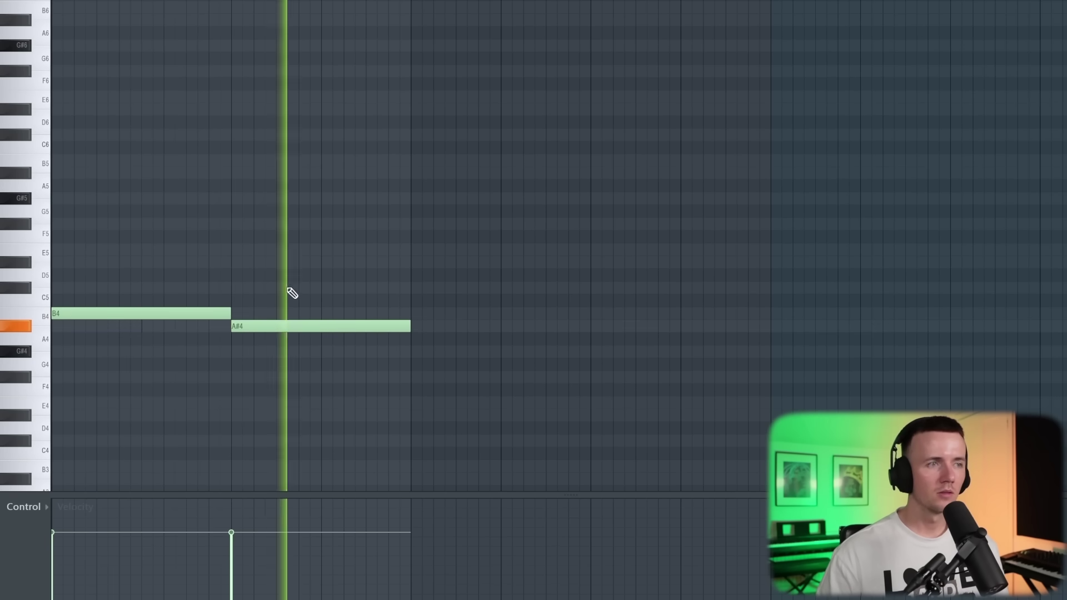
{"action": "left_click", "coordinate": [167, 163]}
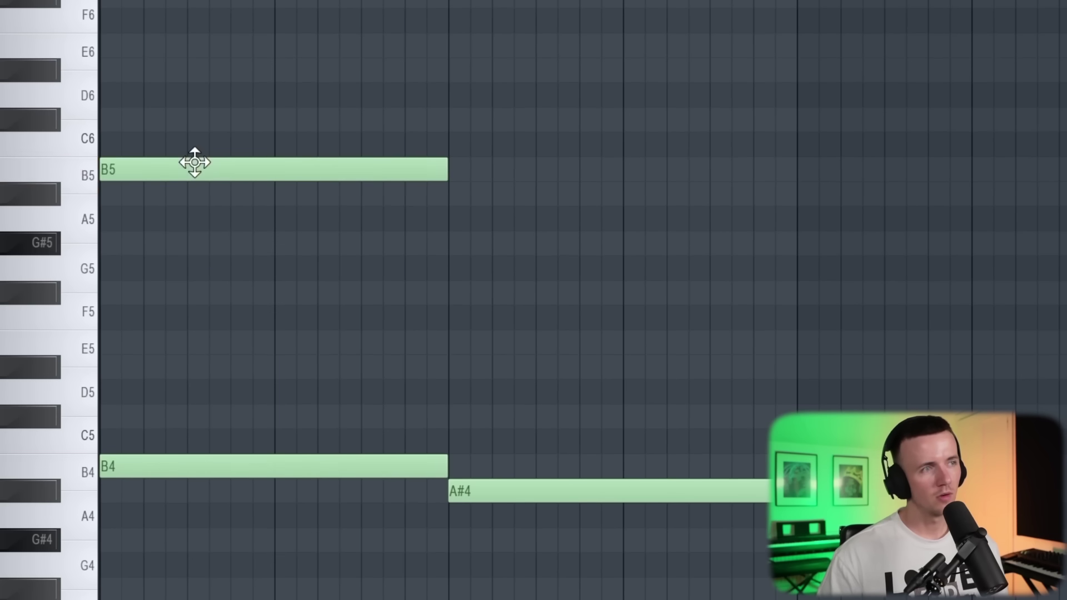
{"action": "key", "text": "space"}
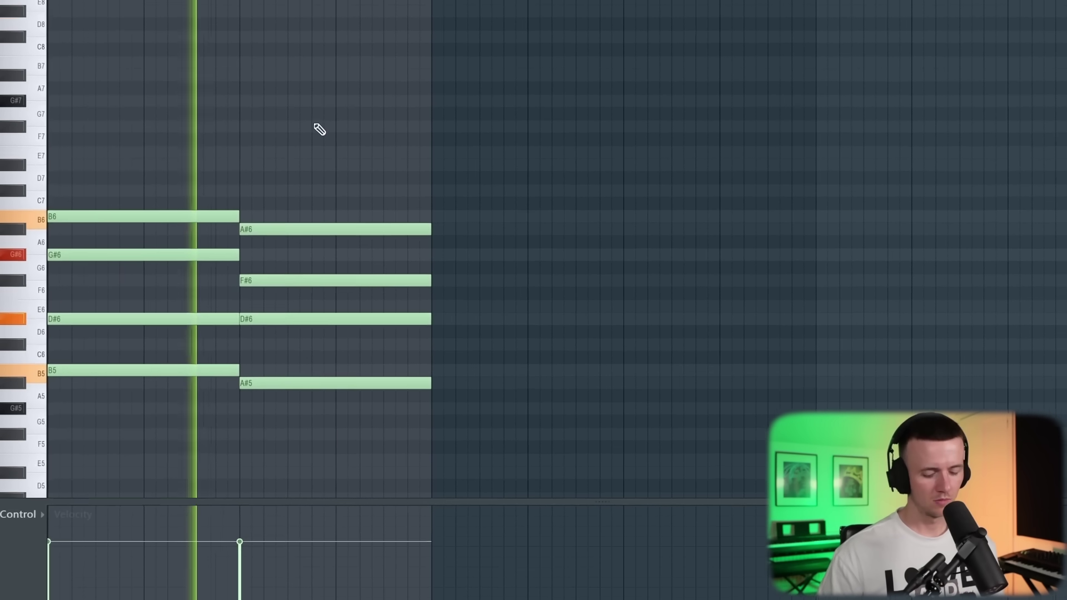
Drop the chord notes an octave and copy the chord pair to repeat it
{"action": "key", "text": "ctrl+Down"}
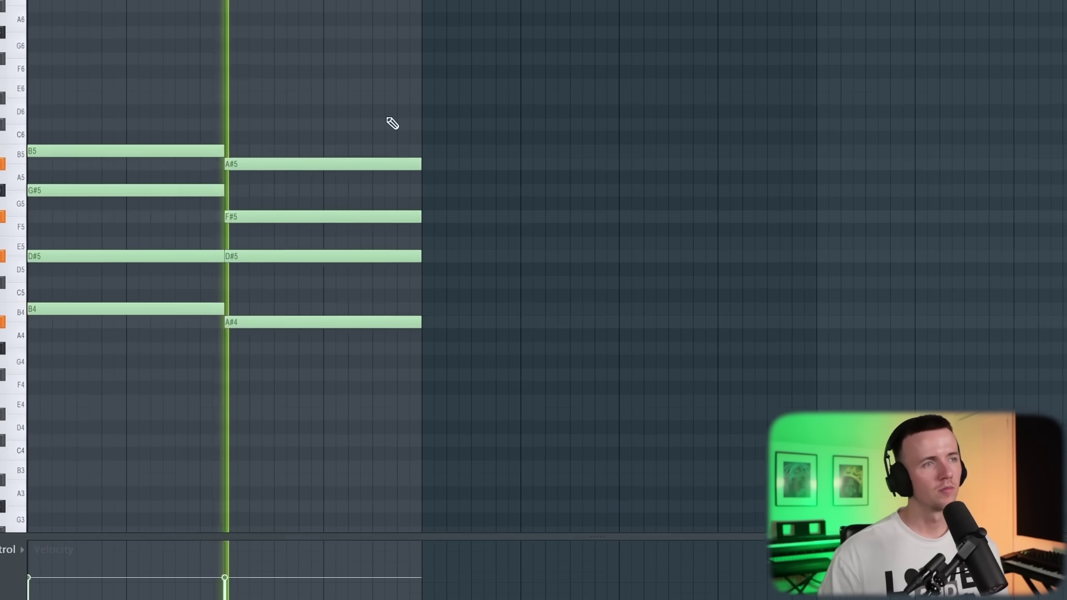
{"action": "left_click_drag", "start_coordinate": [211, 83], "coordinate": [131, 341]}
{"action": "left_click_drag", "start_coordinate": [38, 161], "coordinate": [486, 142]}
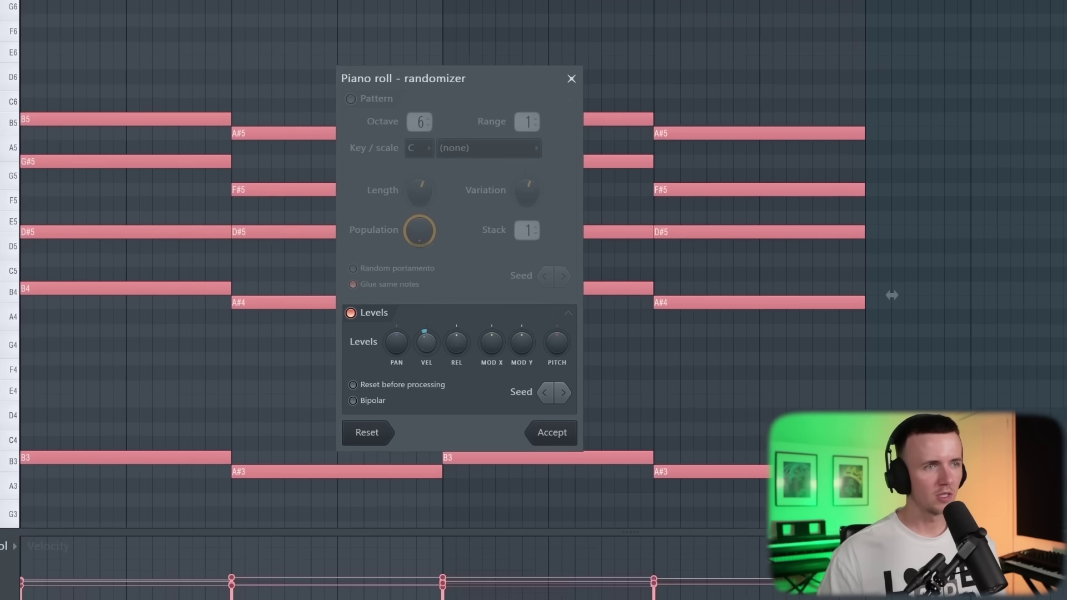
Accept the randomised velocities and nudge the B5 and D#5 notes slightly late
{"action": "left_click", "coordinate": [504, 411]}
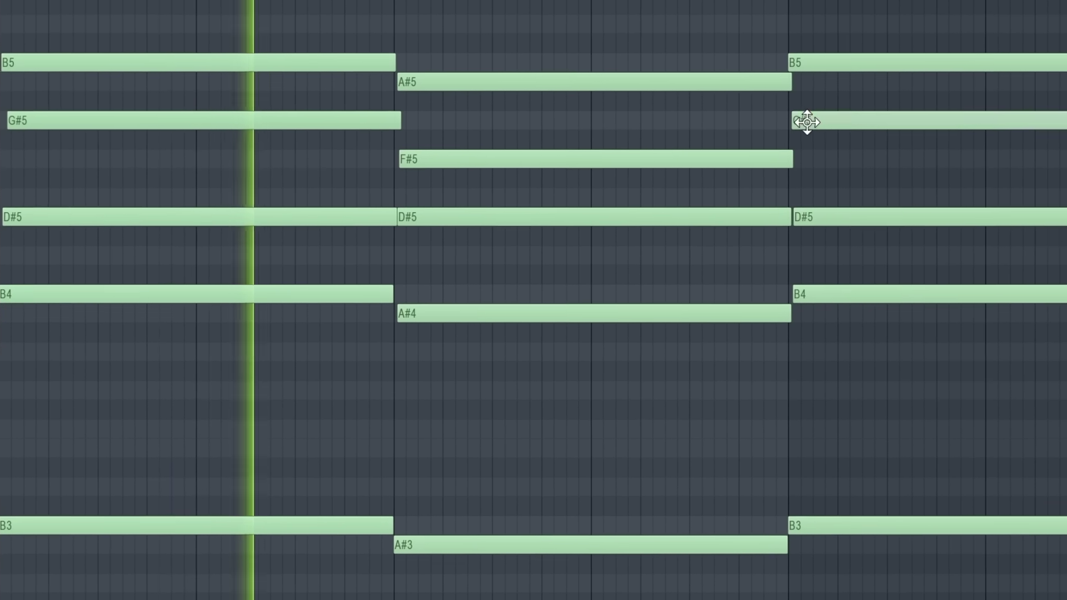
{"action": "left_click_drag", "start_coordinate": [857, 58], "coordinate": [866, 60]}
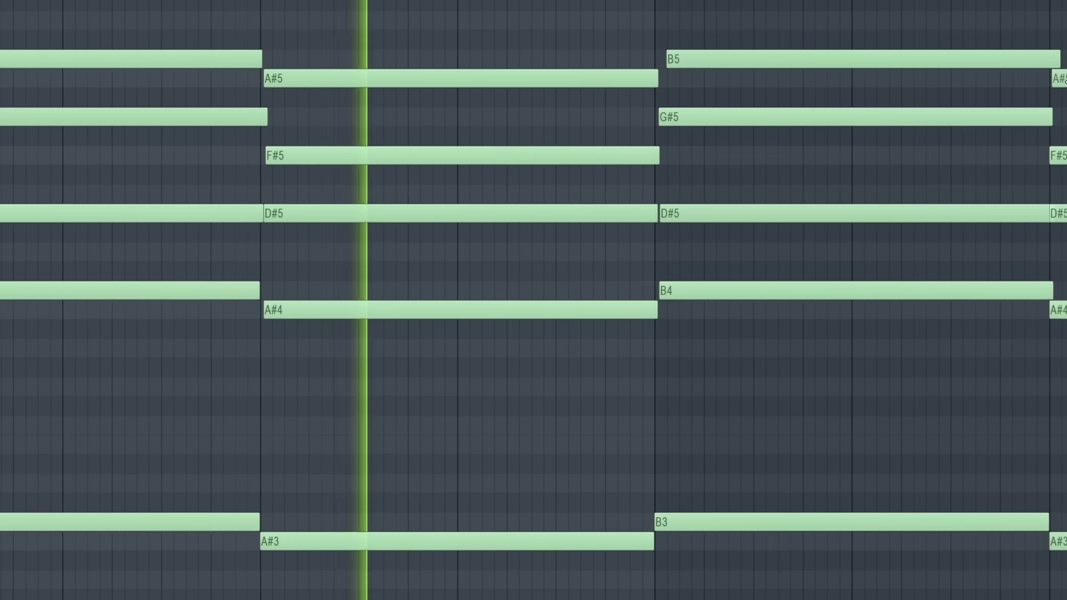
{"action": "left_click_drag", "start_coordinate": [1010, 205], "coordinate": [1021, 206]}
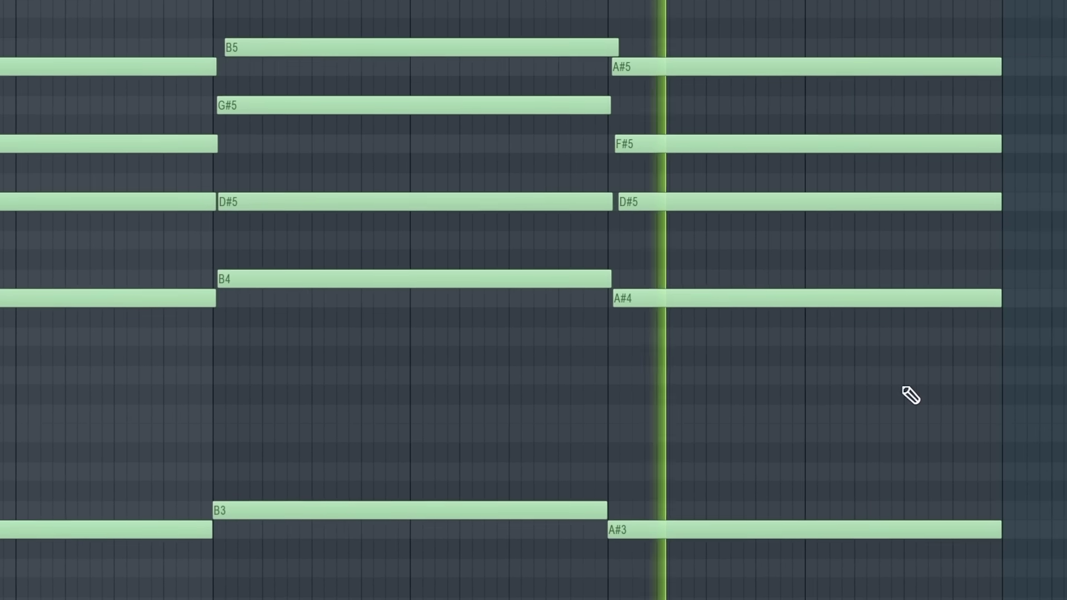
{"action": "scroll", "coordinate": [855, 397], "scroll_direction": "down", "scroll_amount": 2}
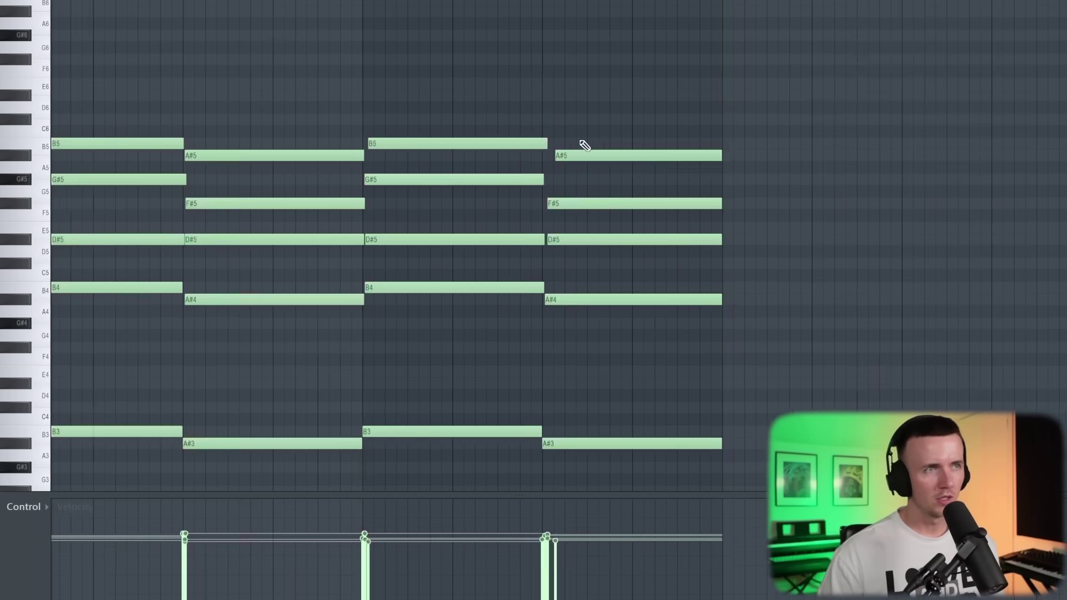
Select all the chord notes for transposing and re-timing
{"action": "key", "text": "ctrl+a"}
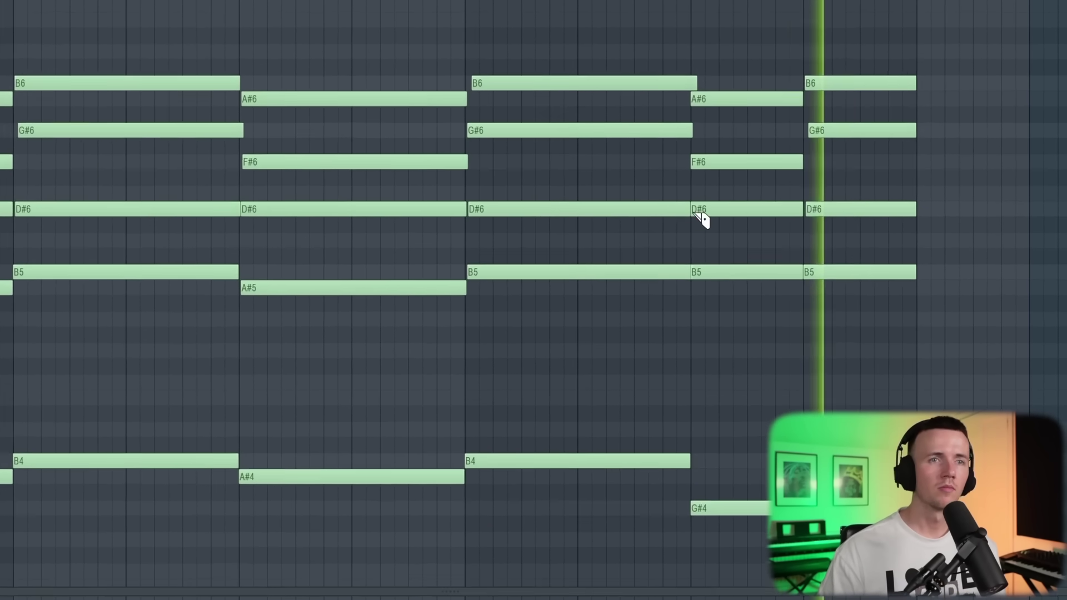
{"action": "key", "text": "ctrl+a"}
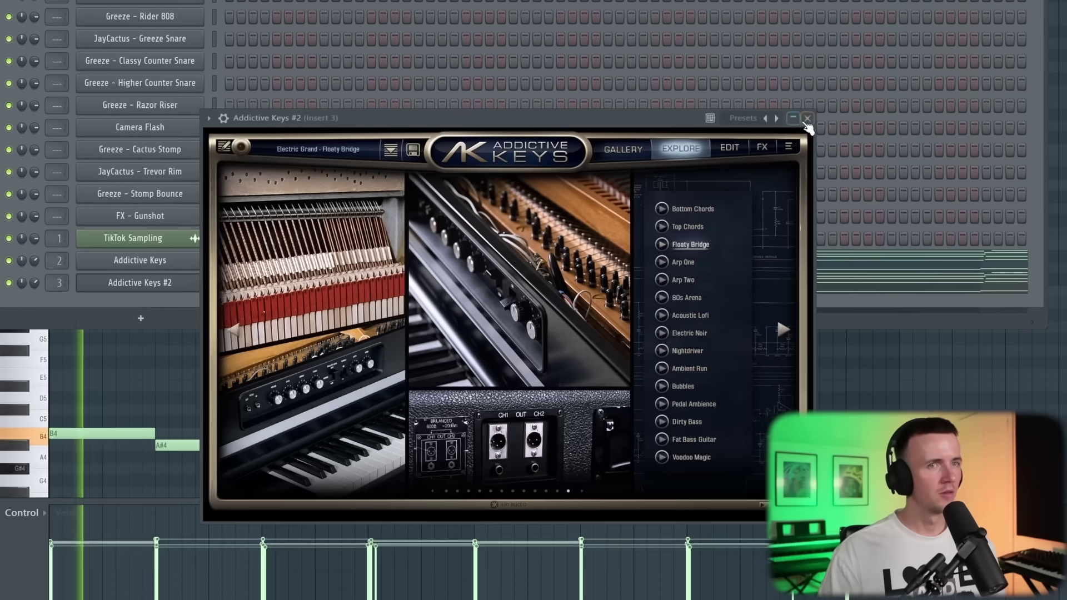
Close Addictive Keys and route the TikTok Sampling track to Insert 4 only
{"action": "left_click", "coordinate": [806, 118]}
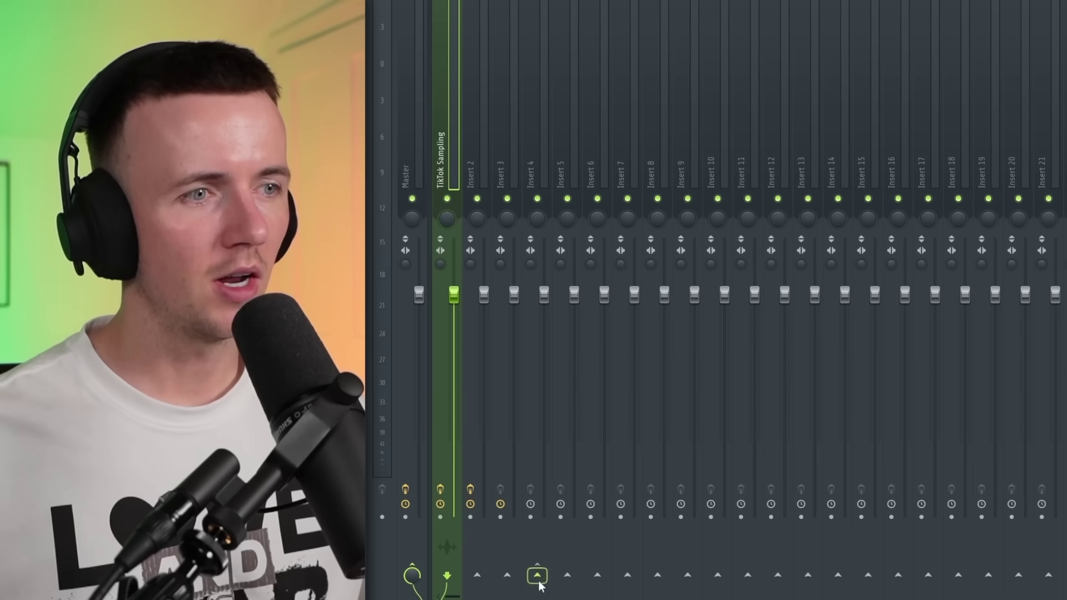
{"action": "right_click", "coordinate": [536, 576]}
{"action": "left_click", "coordinate": [562, 563]}
{"action": "left_click", "coordinate": [529, 178]}
On Insert 4's RC-20, switch distortion to AIR and lower it to 17%
{"action": "left_click", "coordinate": [454, 118]}
{"action": "key", "text": "Right"}
{"action": "key", "text": "Right"}
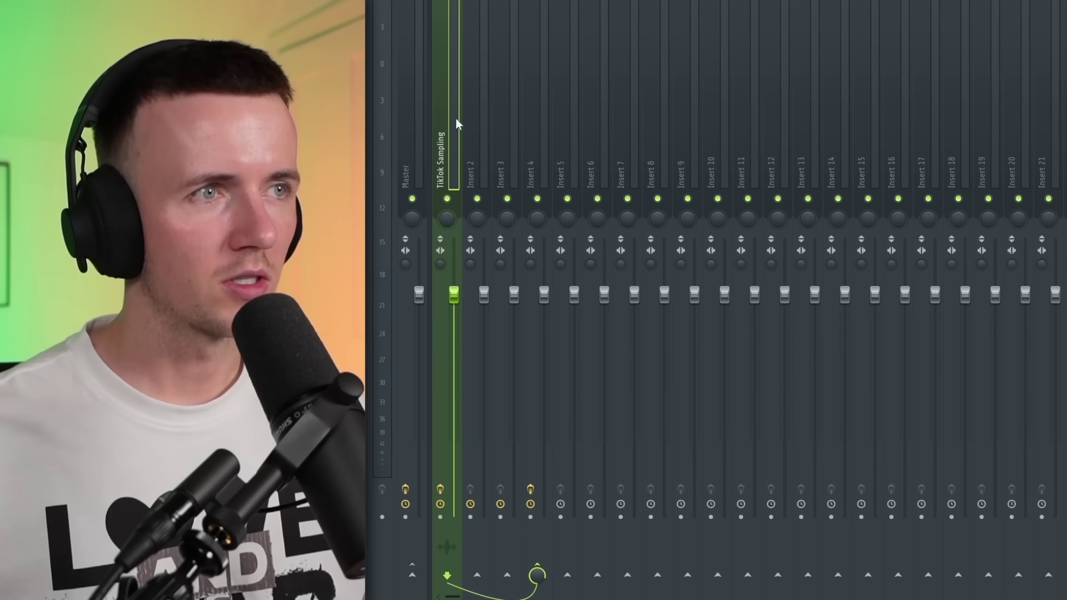
{"action": "key", "text": "Right"}
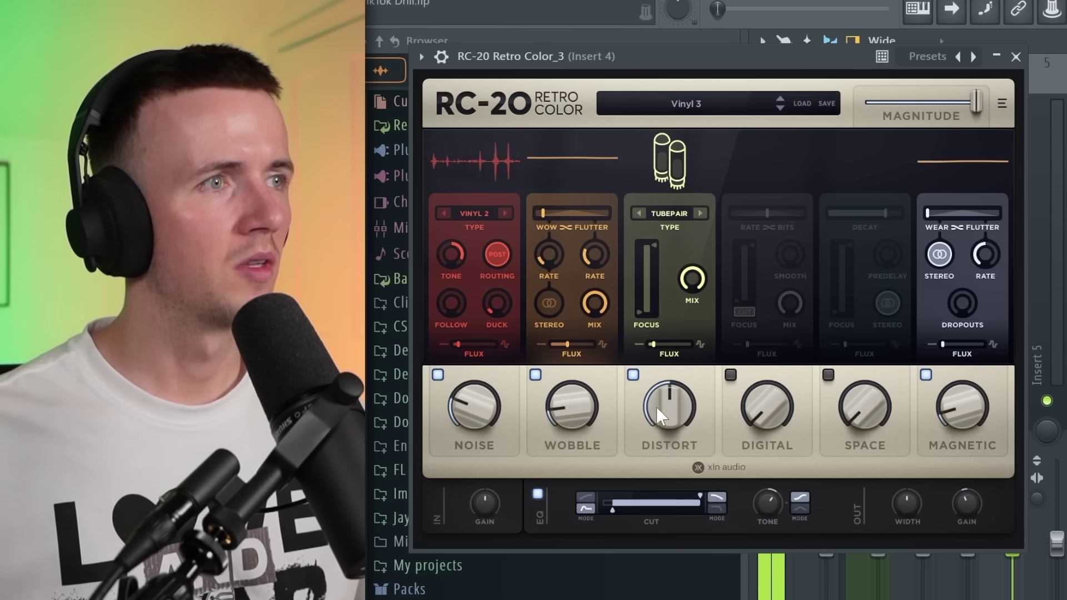
{"action": "left_click_drag", "start_coordinate": [657, 414], "coordinate": [655, 470]}
{"action": "left_click", "coordinate": [639, 213]}
{"action": "left_click_drag", "start_coordinate": [661, 430], "coordinate": [661, 435]}
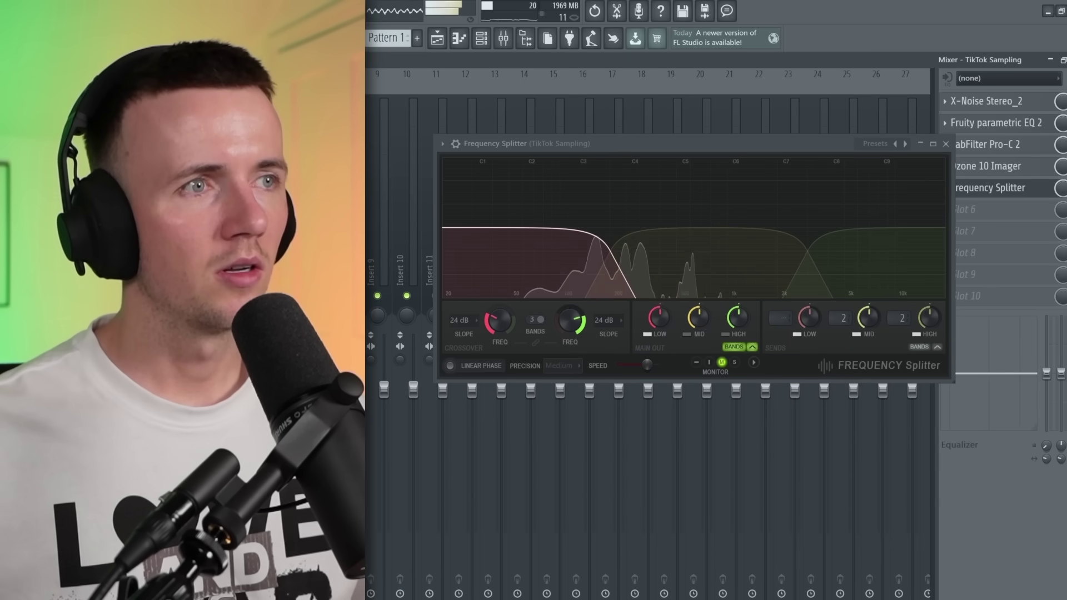
Raise the ValhallaVintageVerb low cut to about 450 Hz and the splitter's low band to about 500 Hz
{"action": "left_click", "coordinate": [224, 272]}
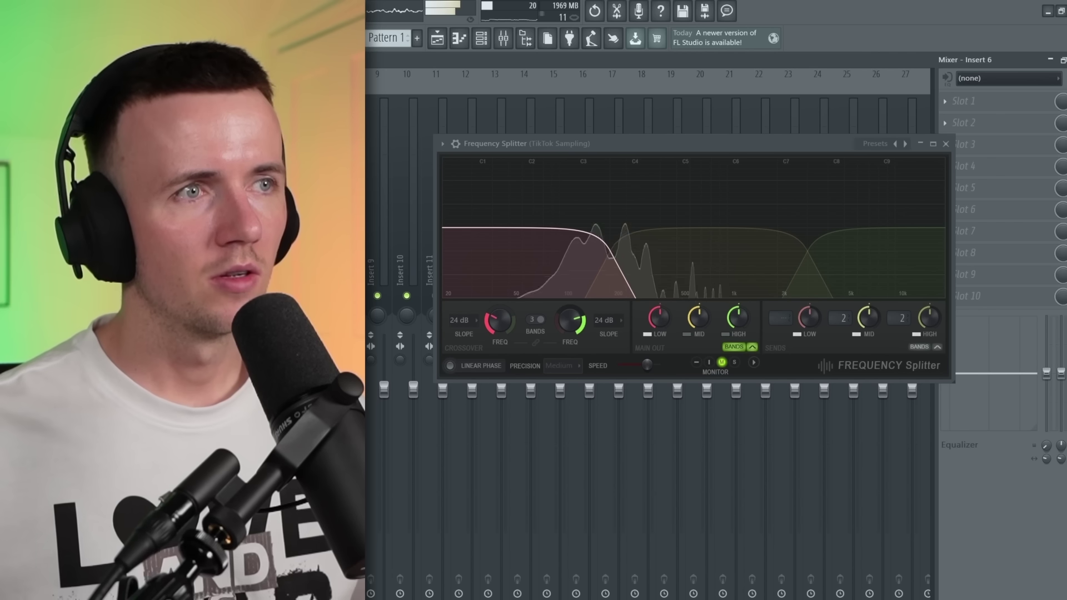
{"action": "key", "text": "space"}
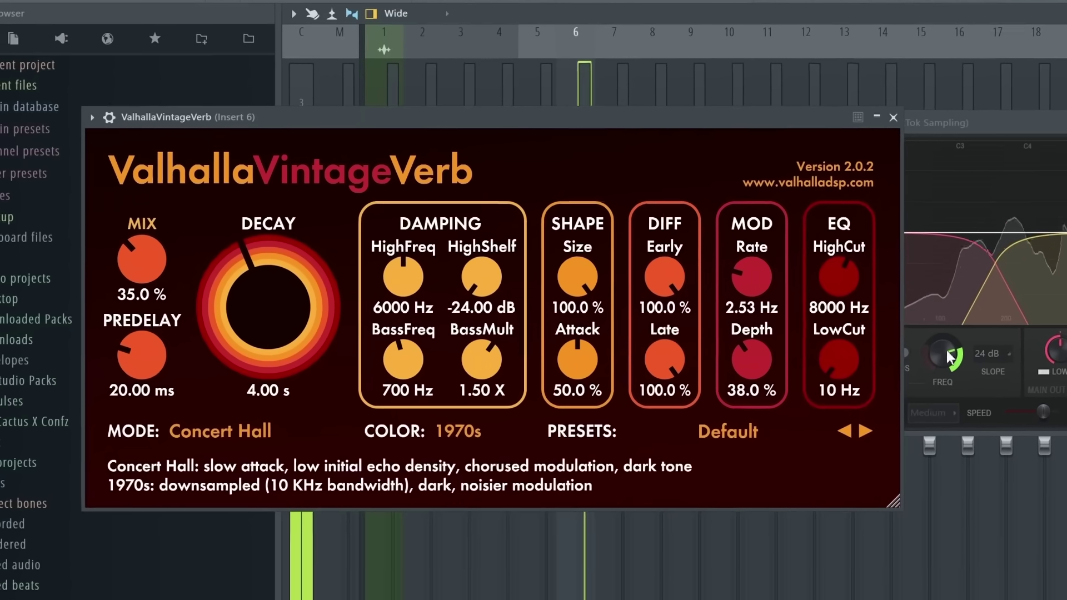
{"action": "left_click_drag", "start_coordinate": [791, 358], "coordinate": [775, 321]}
{"action": "mouse_move", "coordinate": [879, 325]}
{"action": "left_mouse_down"}
{"action": "mouse_move", "coordinate": [911, 357]}
{"action": "mouse_move", "coordinate": [876, 339]}
{"action": "left_mouse_up"}
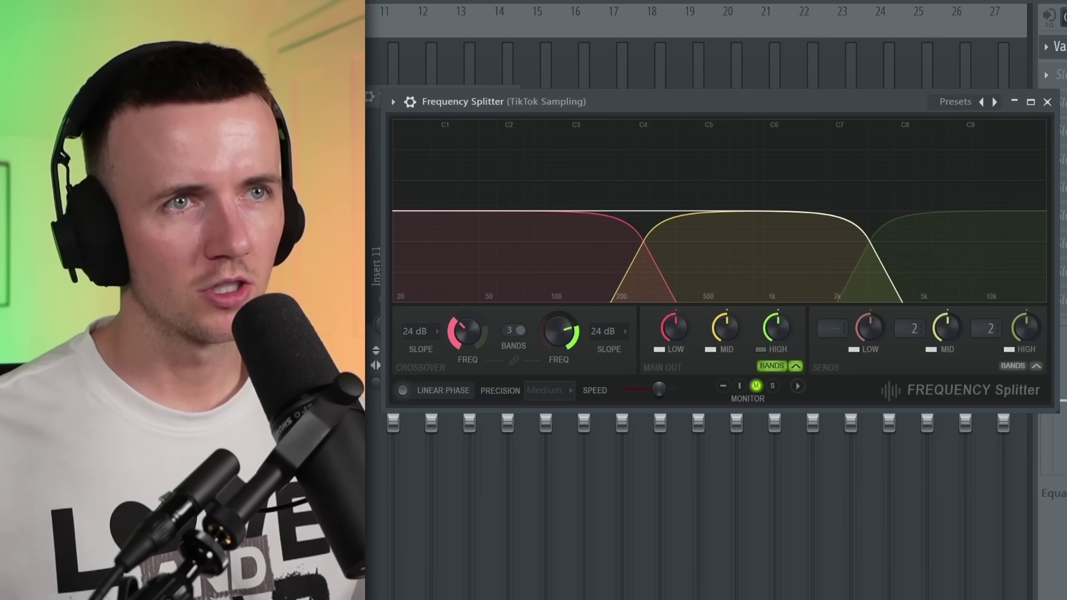
{"action": "key", "text": "space"}
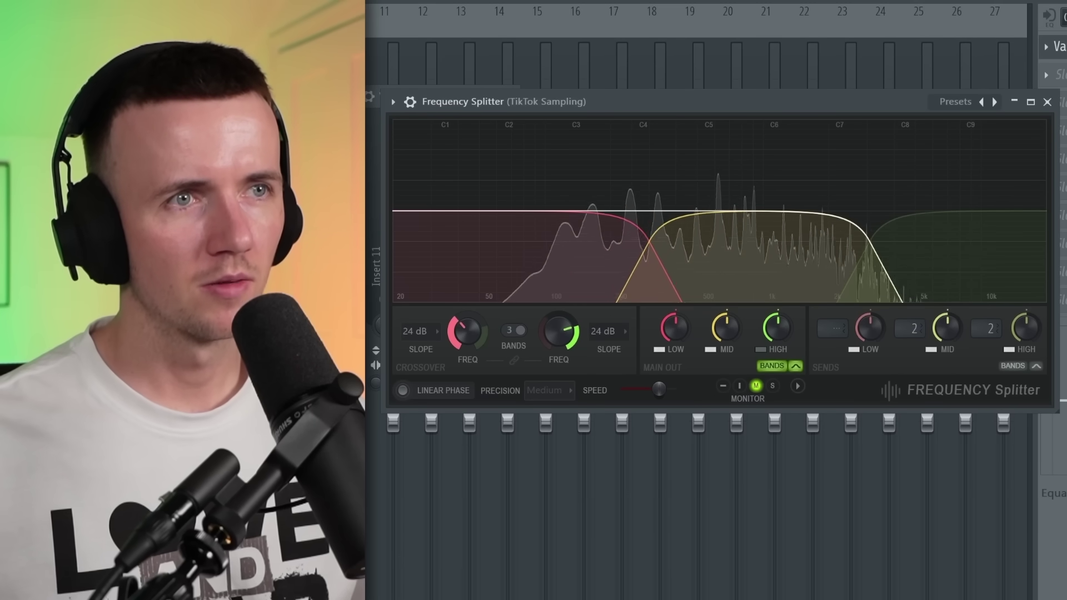
{"action": "left_click_drag", "start_coordinate": [468, 332], "coordinate": [481, 340]}
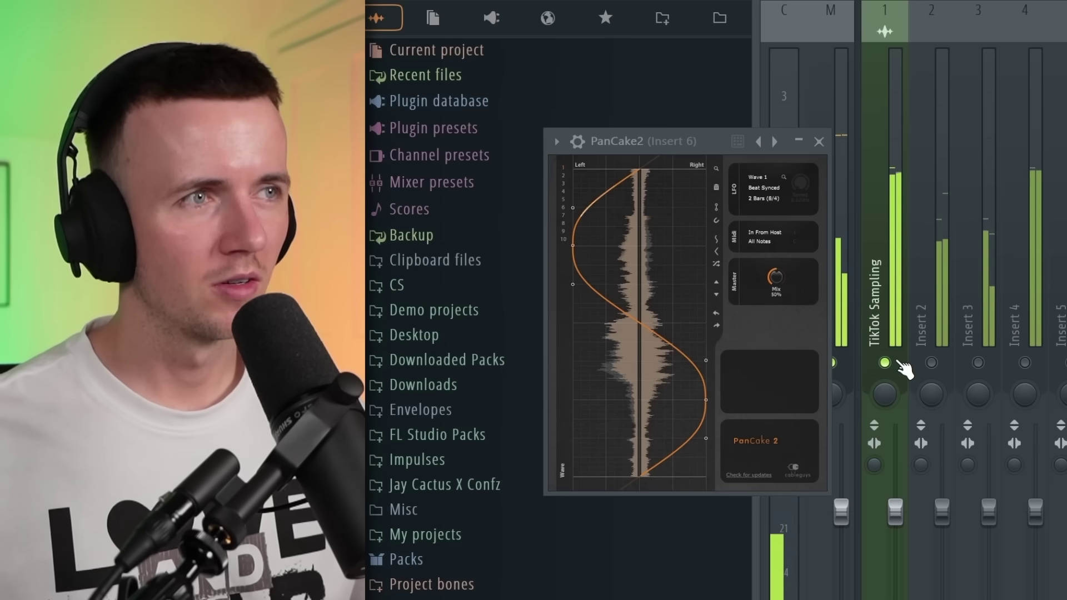
Unsolo the TikTok Sampling track so all mixer tracks play, then bring up Insert 2's track options
{"action": "right_click", "coordinate": [896, 362]}
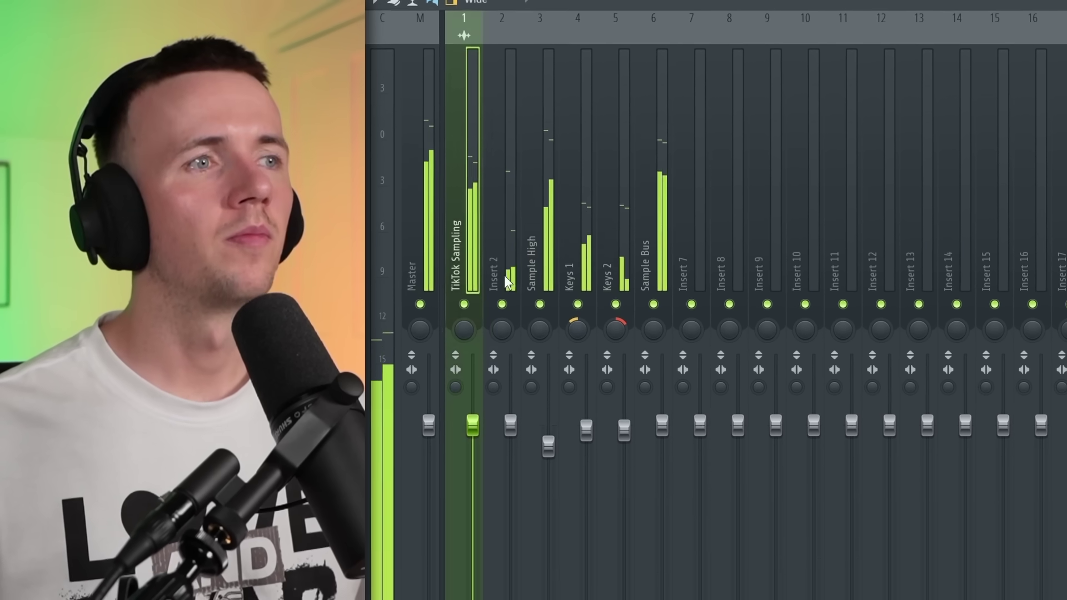
{"action": "left_click", "coordinate": [506, 282]}
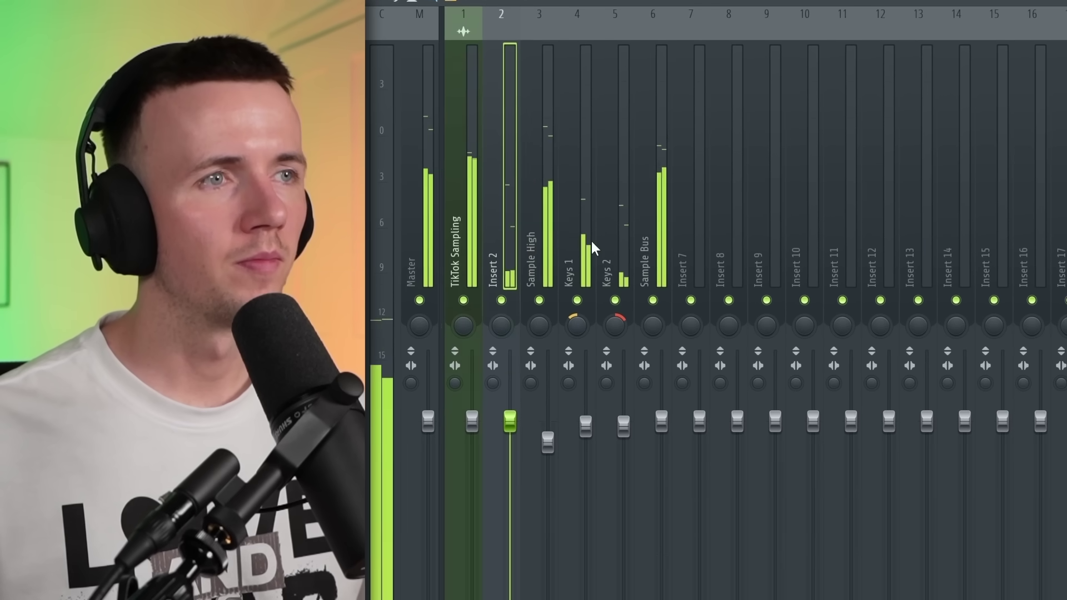
{"action": "left_click", "coordinate": [621, 262]}
{"action": "right_click", "coordinate": [502, 249]}
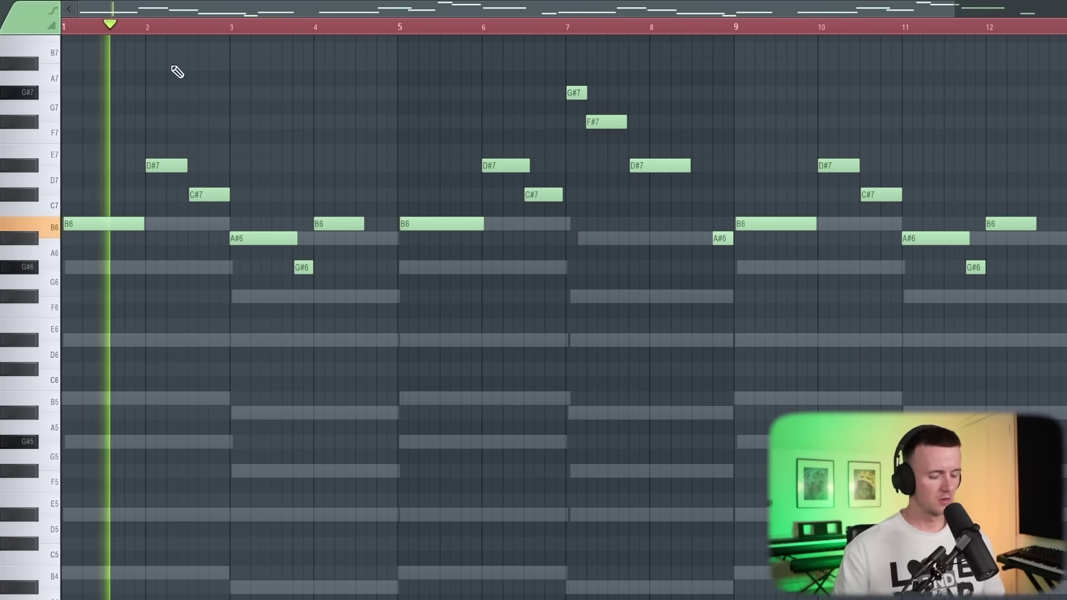
Scroll-zoom the piano roll back and forth to inspect the B6–G#7 keys melody notes
{"action": "scroll", "coordinate": [186, 92], "scroll_direction": "up", "scroll_amount": 3}
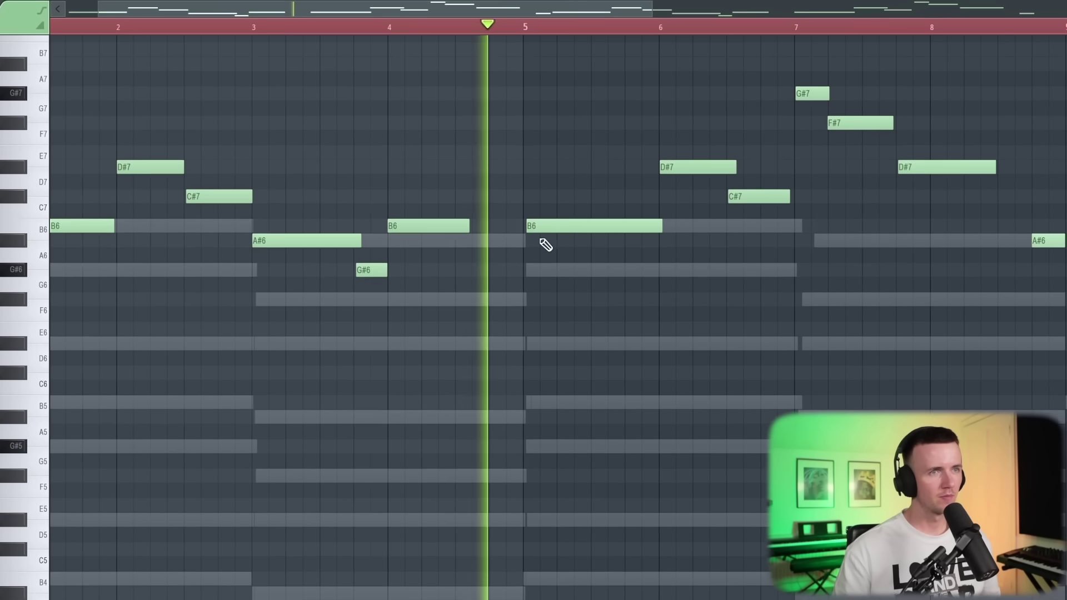
{"action": "scroll", "coordinate": [651, 266], "scroll_direction": "down", "scroll_amount": 3}
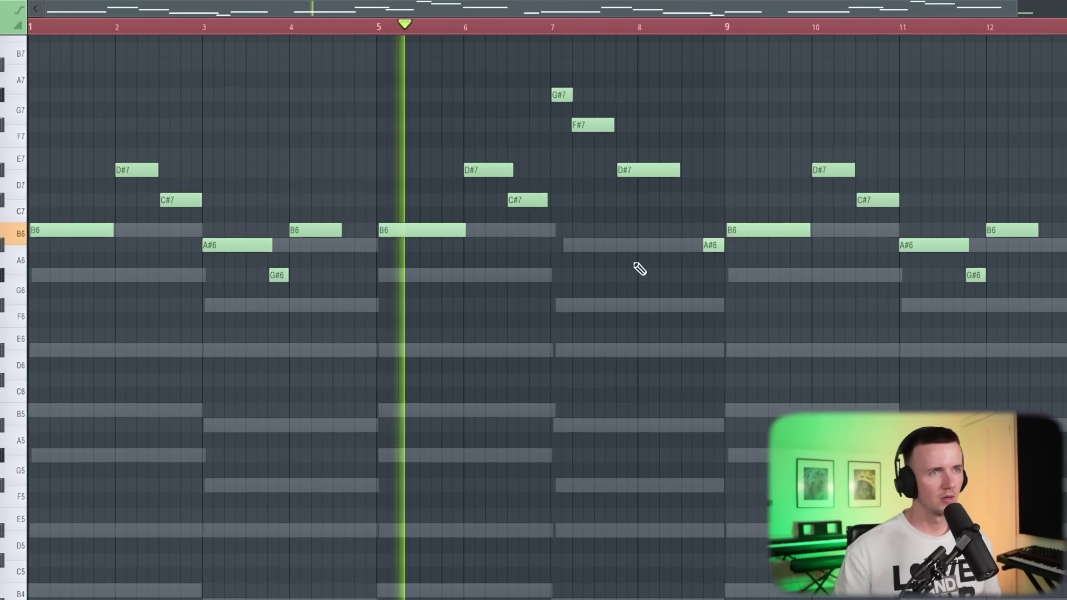
{"action": "scroll", "coordinate": [570, 284], "scroll_direction": "up", "scroll_amount": 4}
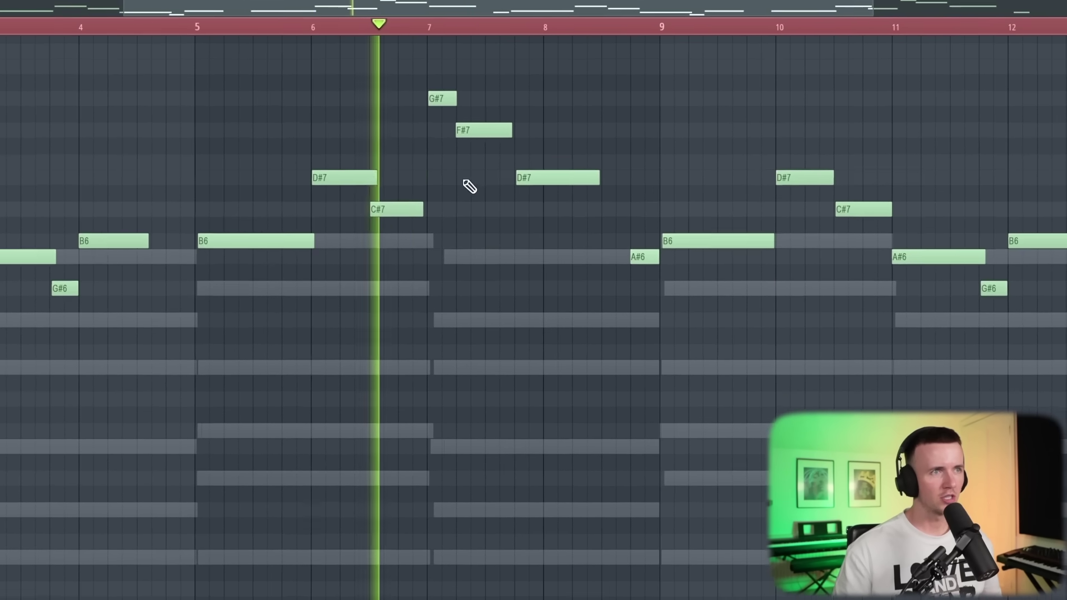
{"action": "scroll", "coordinate": [468, 188], "scroll_direction": "down", "scroll_amount": 2}
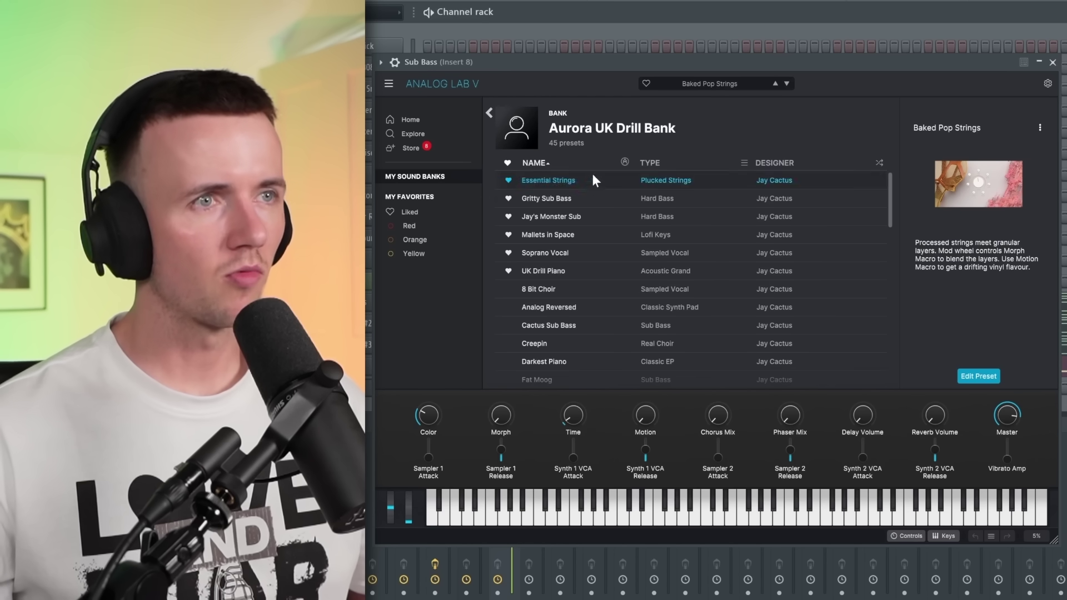
Load Gritty Sub Bass and write a sub line of A#3, E4, B4 and D#4 notes
{"action": "left_click", "coordinate": [591, 202]}
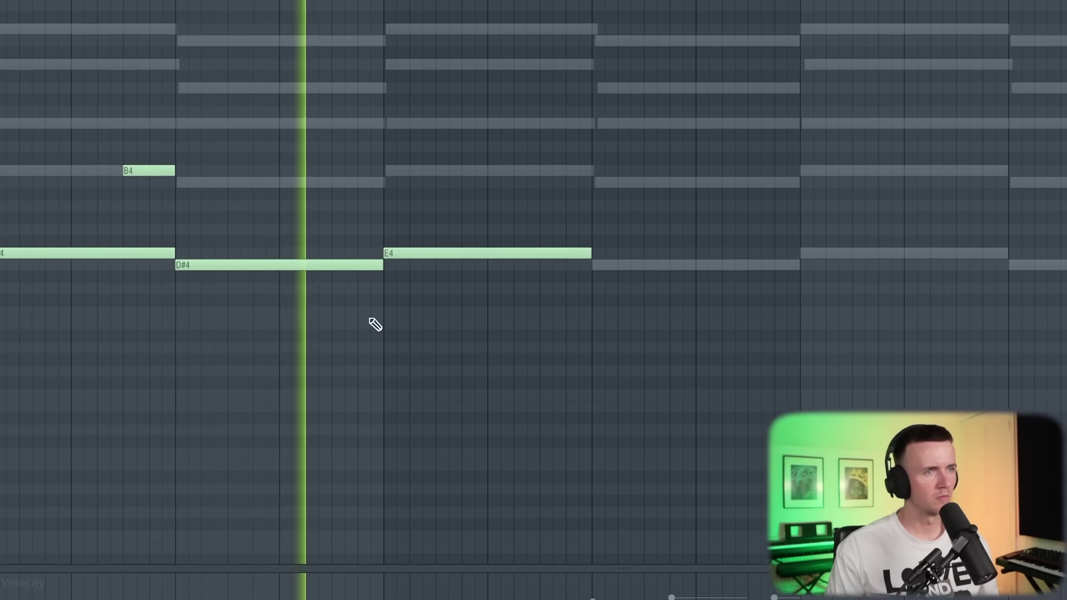
{"action": "left_click", "coordinate": [406, 311]}
{"action": "left_click_drag", "start_coordinate": [565, 329], "coordinate": [381, 329]}
{"action": "left_click", "coordinate": [545, 133]}
{"action": "left_click", "coordinate": [558, 184]}
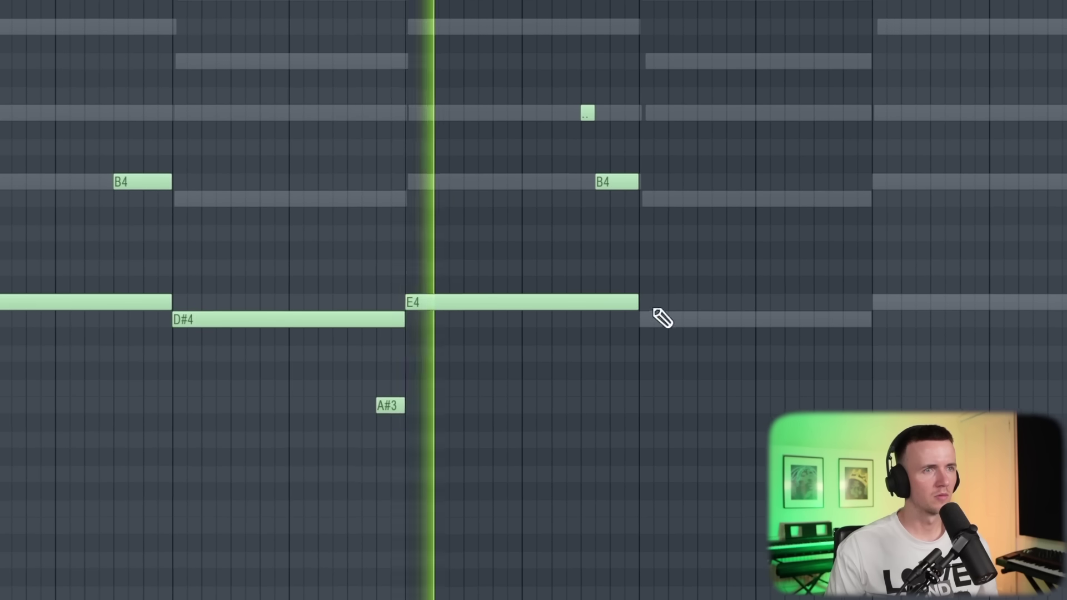
{"action": "left_click", "coordinate": [617, 287]}
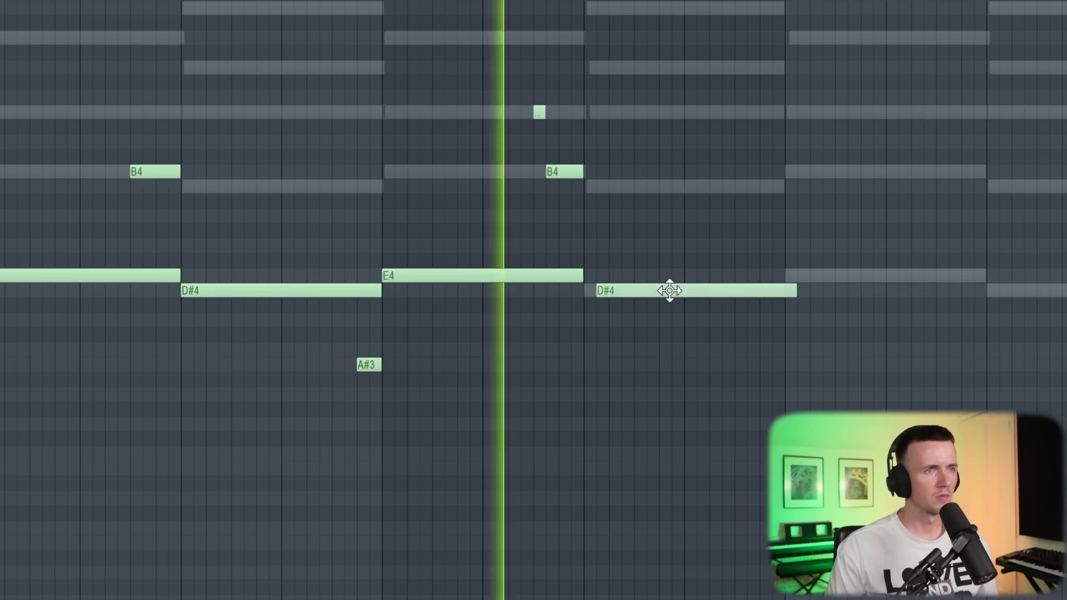
{"action": "left_click_drag", "start_coordinate": [669, 290], "coordinate": [657, 290]}
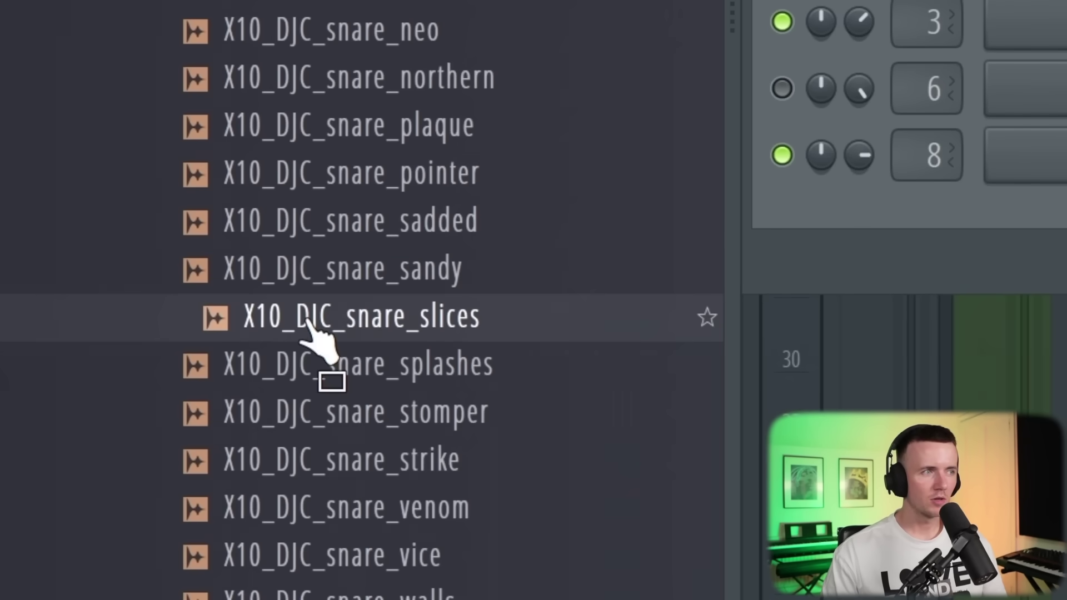
Add X10_DJC_snare_slices as a new channel with three steps on, and accept the chopped slice pattern
{"action": "left_click_drag", "start_coordinate": [312, 328], "coordinate": [332, 556]}
{"action": "left_click", "coordinate": [346, 535]}
{"action": "left_click", "coordinate": [398, 534]}
{"action": "left_click", "coordinate": [452, 534]}
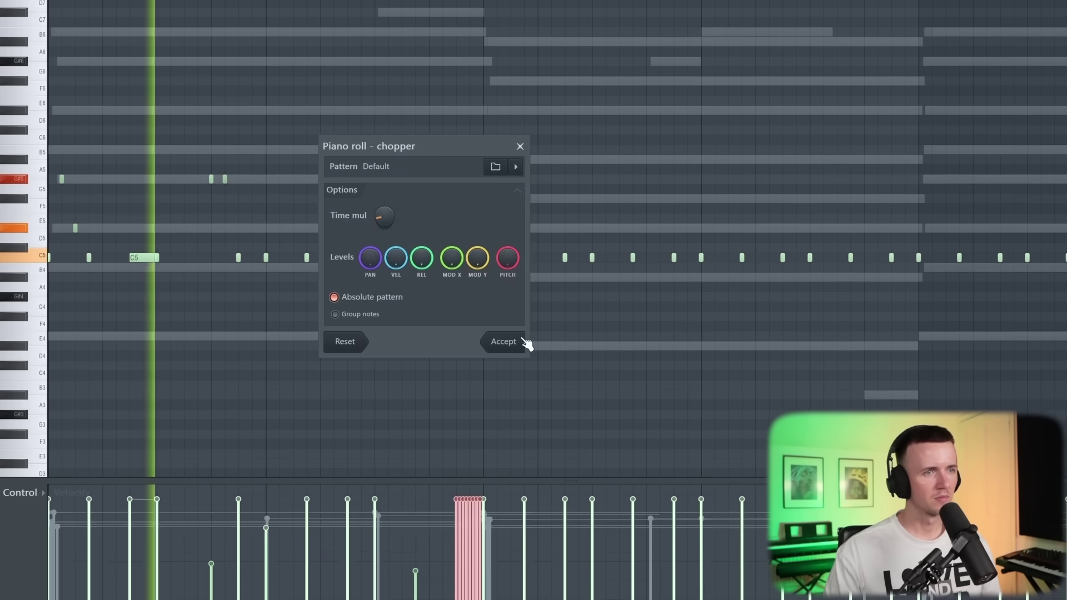
{"action": "left_click", "coordinate": [522, 342]}
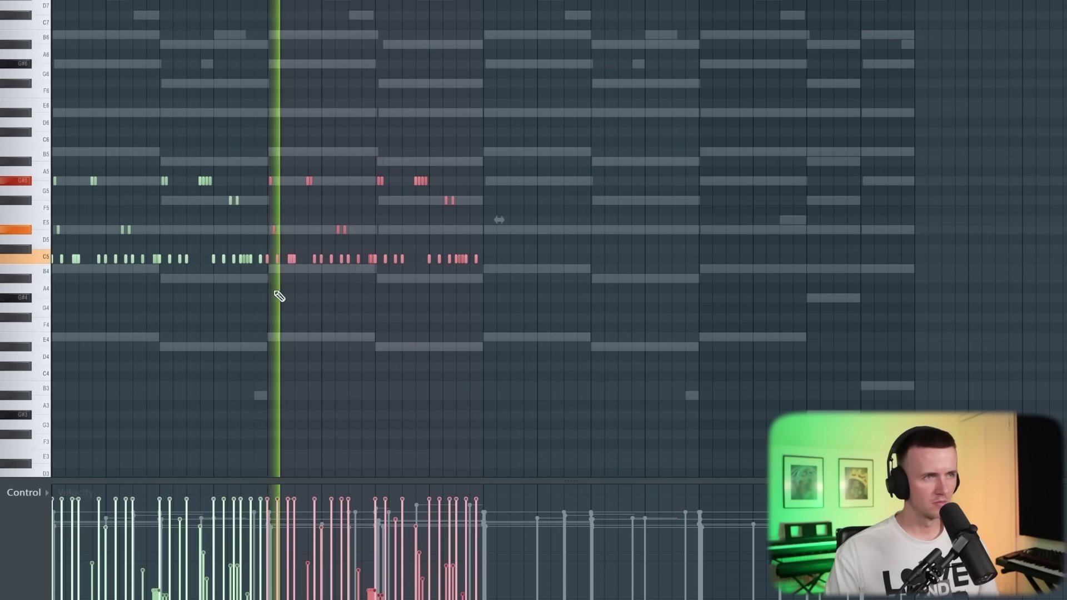
{"action": "scroll", "coordinate": [244, 345], "scroll_direction": "up", "scroll_amount": 2, "text": "ctrl"}
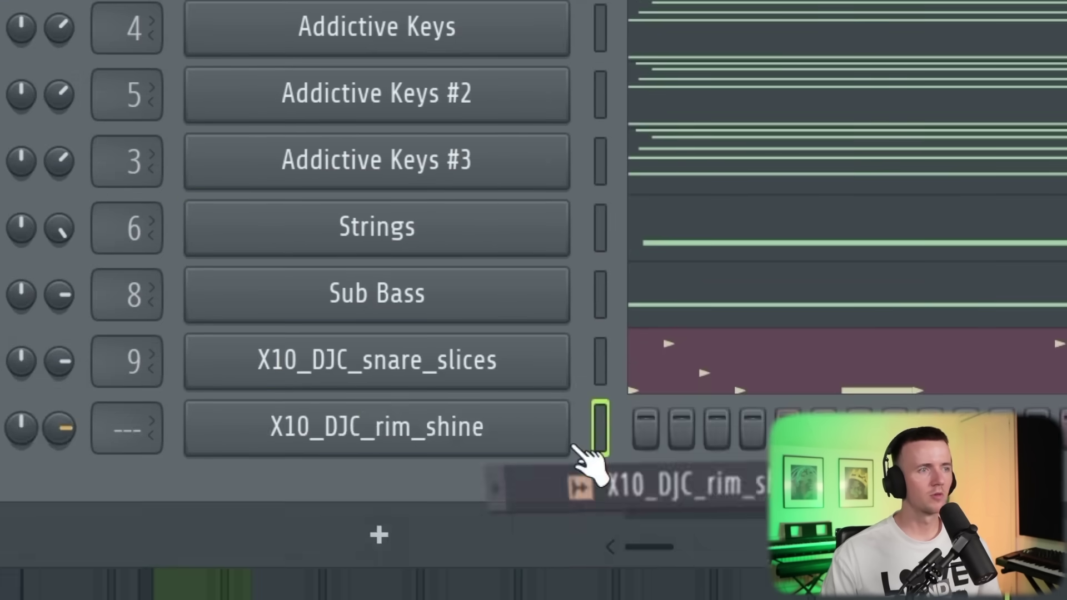
Turn on three rim shot steps, including step 9, on the X10_DJC_rim_shine row
{"action": "left_click", "coordinate": [930, 428]}
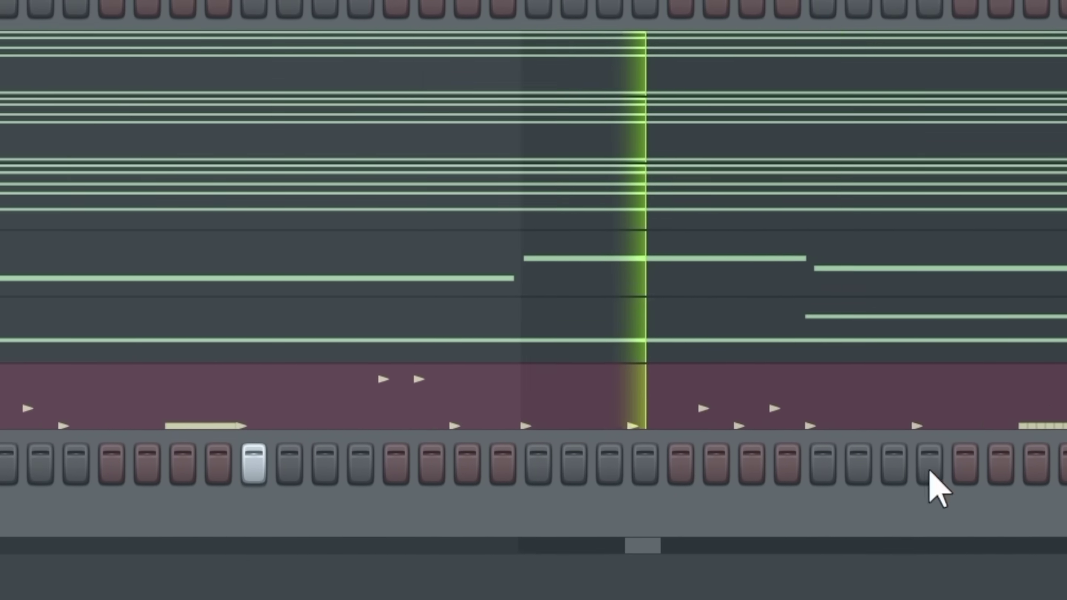
{"action": "left_click", "coordinate": [965, 464]}
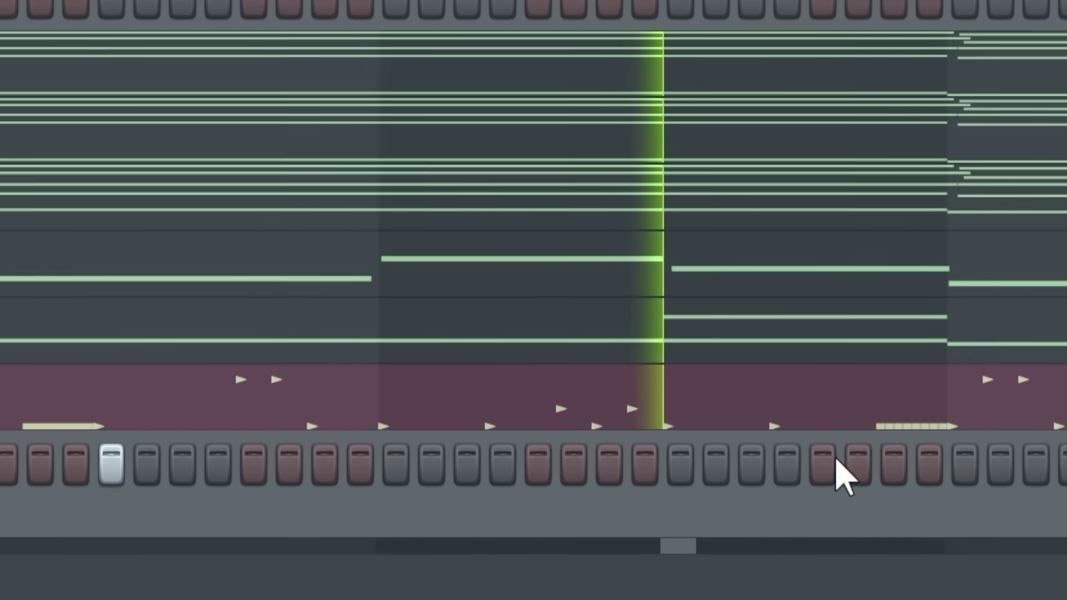
{"action": "left_click", "coordinate": [901, 465]}
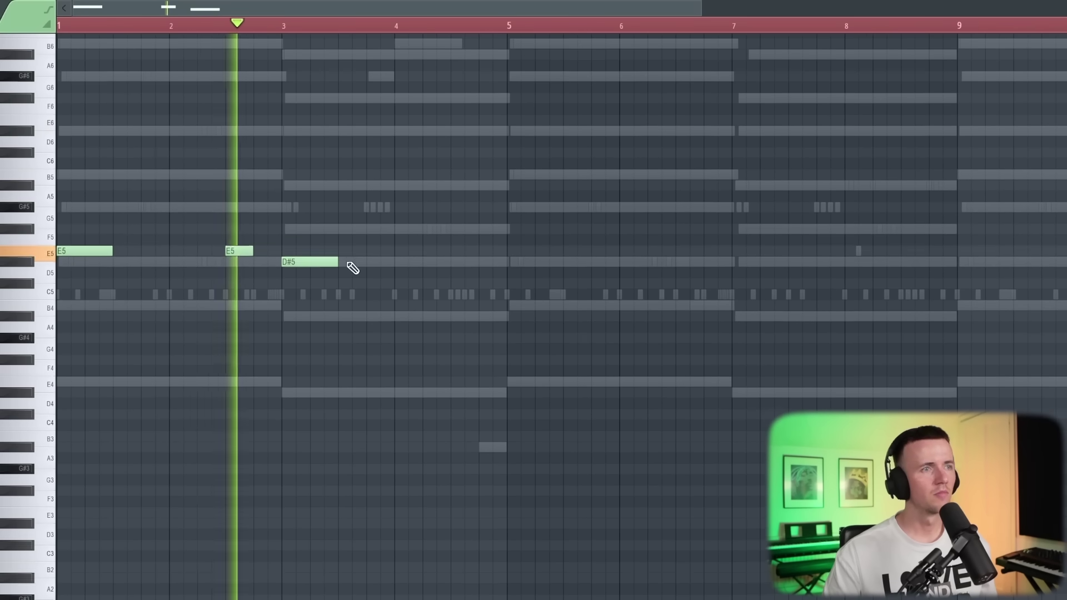
{"action": "scroll", "coordinate": [381, 295], "scroll_direction": "down", "scroll_amount": 2}
Add three short D#5 notes, duplicate the melody into bars 5–9, and add an E5 near bar 6
{"action": "scroll", "coordinate": [383, 298], "scroll_direction": "up", "scroll_amount": 2}
{"action": "left_click", "coordinate": [350, 261]}
{"action": "left_click", "coordinate": [360, 261]}
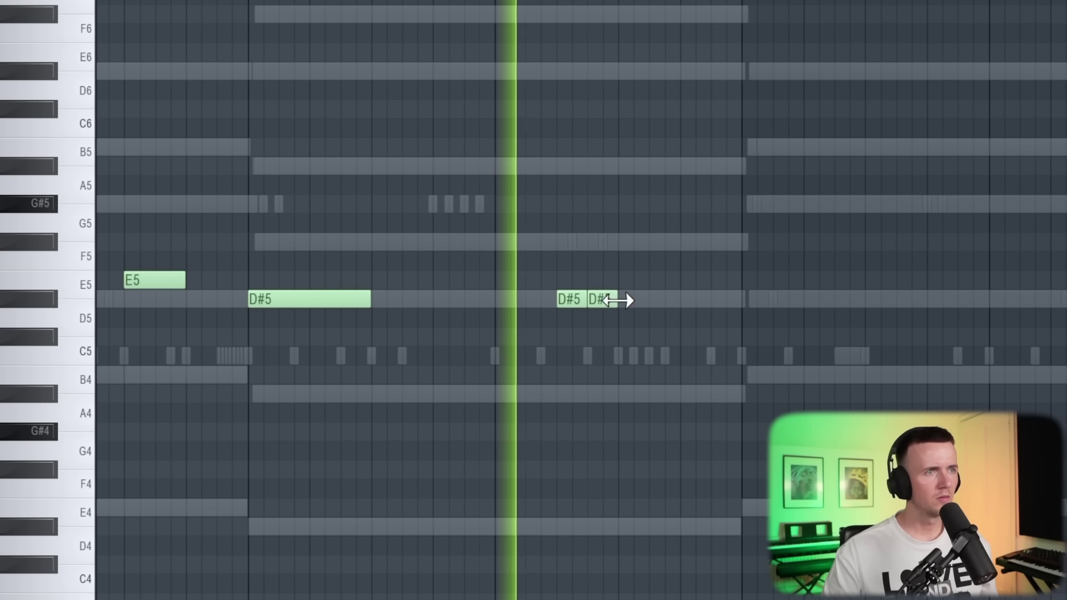
{"action": "left_click", "coordinate": [371, 261]}
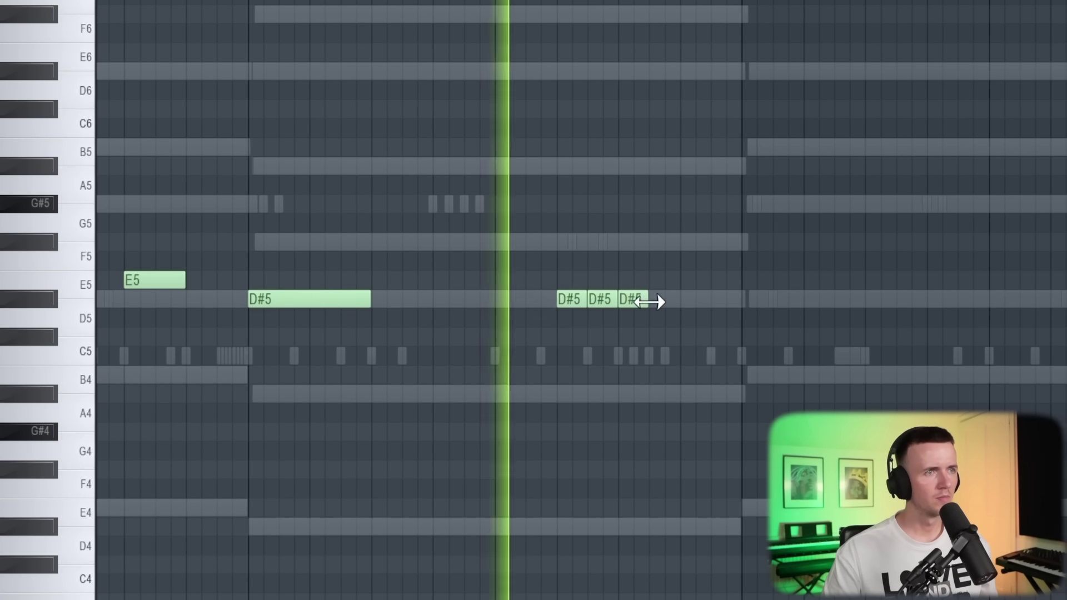
{"action": "left_click_drag", "start_coordinate": [647, 301], "coordinate": [687, 301]}
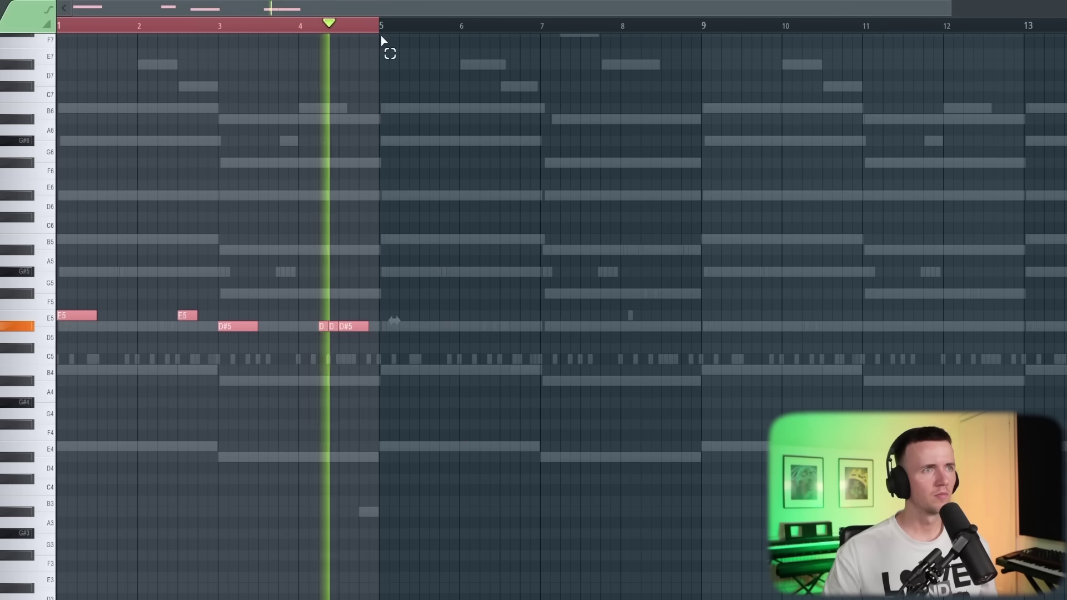
{"action": "key", "text": "ctrl+b"}
{"action": "key", "text": "ctrl+d"}
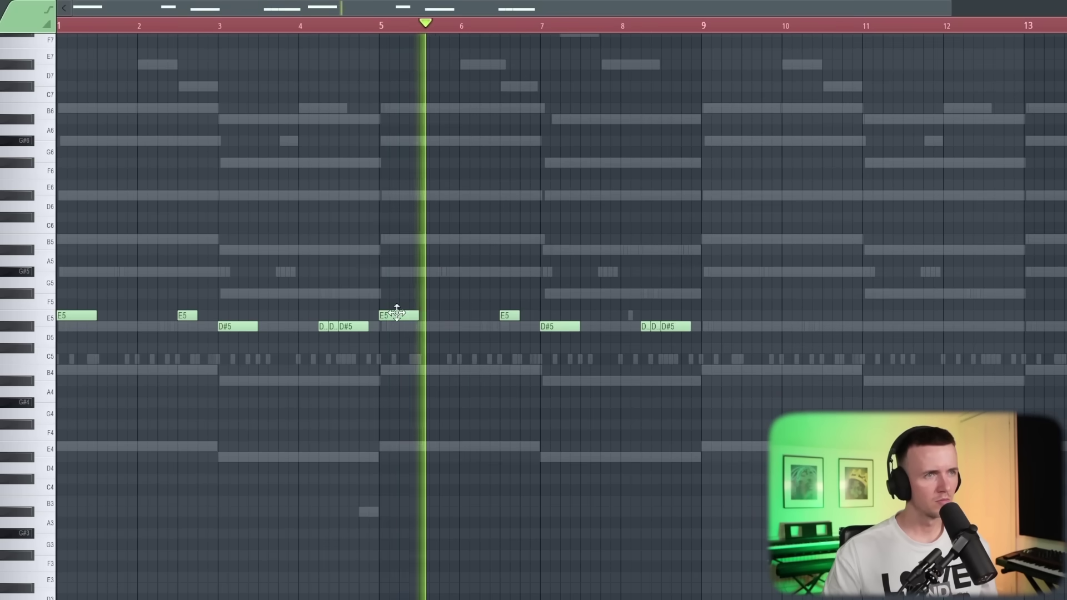
{"action": "left_click_drag", "start_coordinate": [466, 272], "coordinate": [465, 323]}
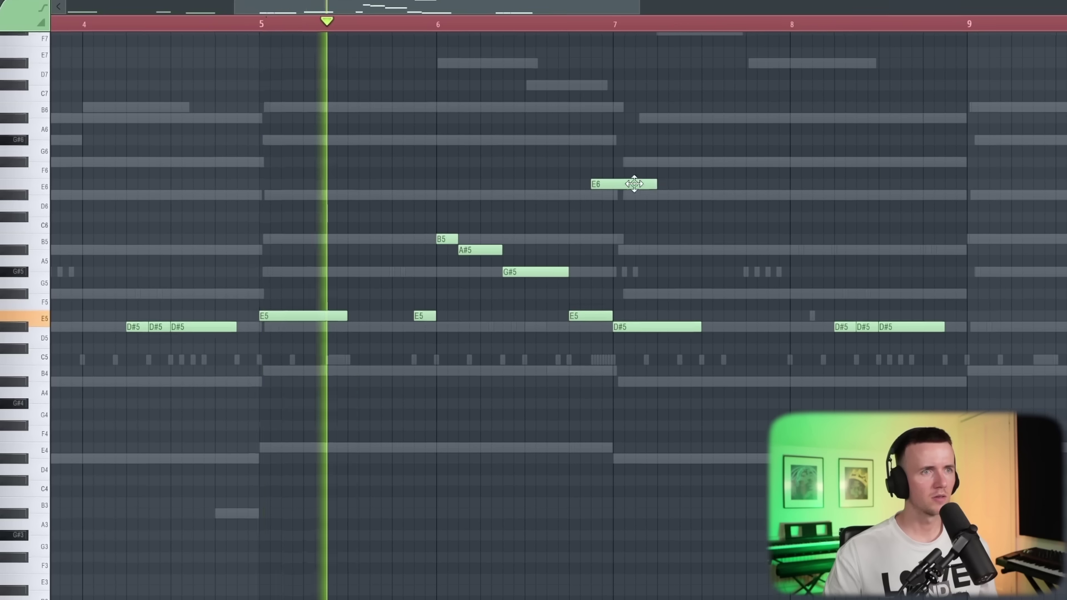
Set the E6 note to slide and add an A#4 note
{"action": "double_click", "coordinate": [515, 129]}
{"action": "left_click", "coordinate": [358, 335]}
{"action": "left_click", "coordinate": [544, 460]}
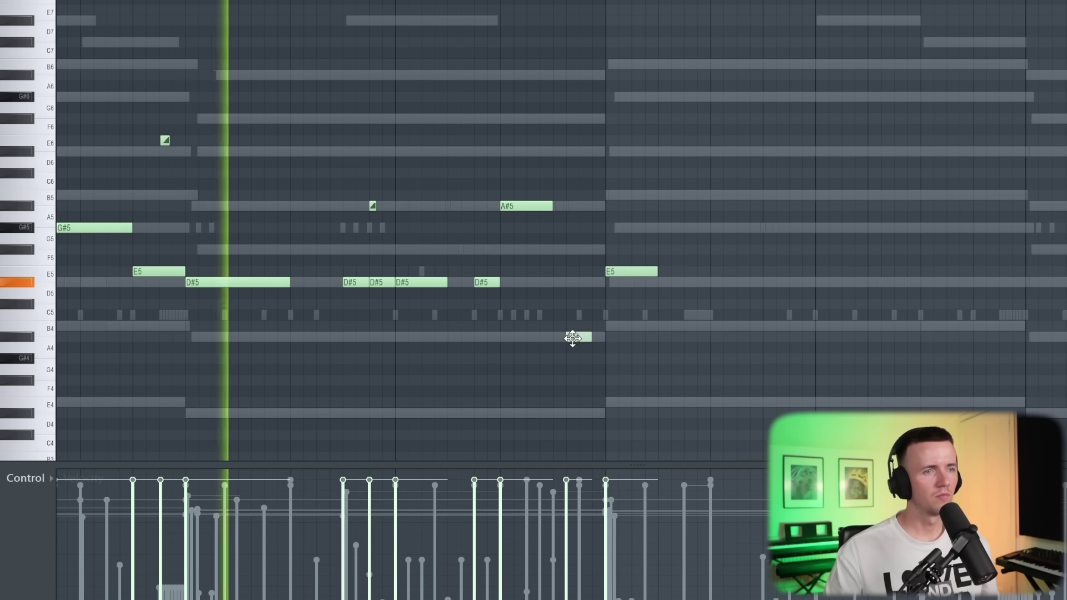
{"action": "left_click", "coordinate": [565, 336]}
Scatter five short B4 notes across the melody
{"action": "scroll", "coordinate": [597, 334], "scroll_direction": "down", "scroll_amount": 2}
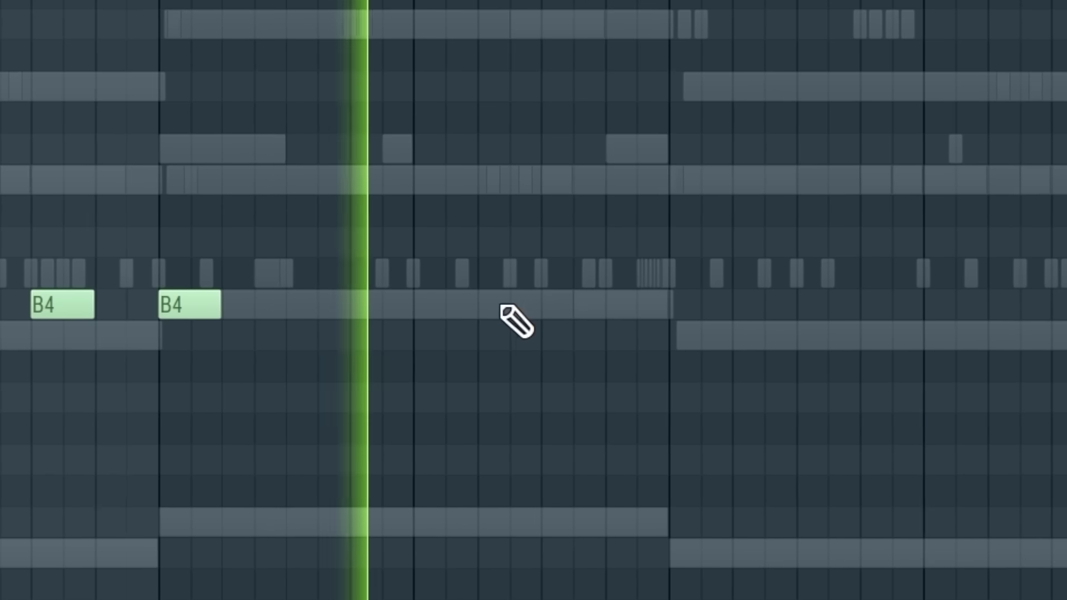
{"action": "left_click", "coordinate": [425, 305]}
{"action": "left_click", "coordinate": [462, 306]}
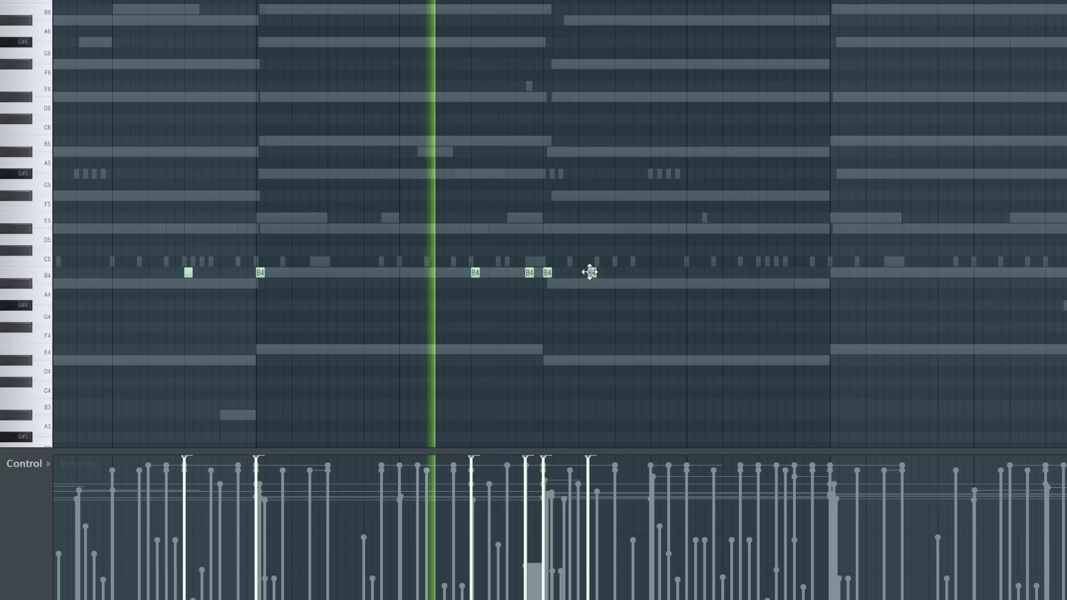
{"action": "left_click", "coordinate": [599, 273]}
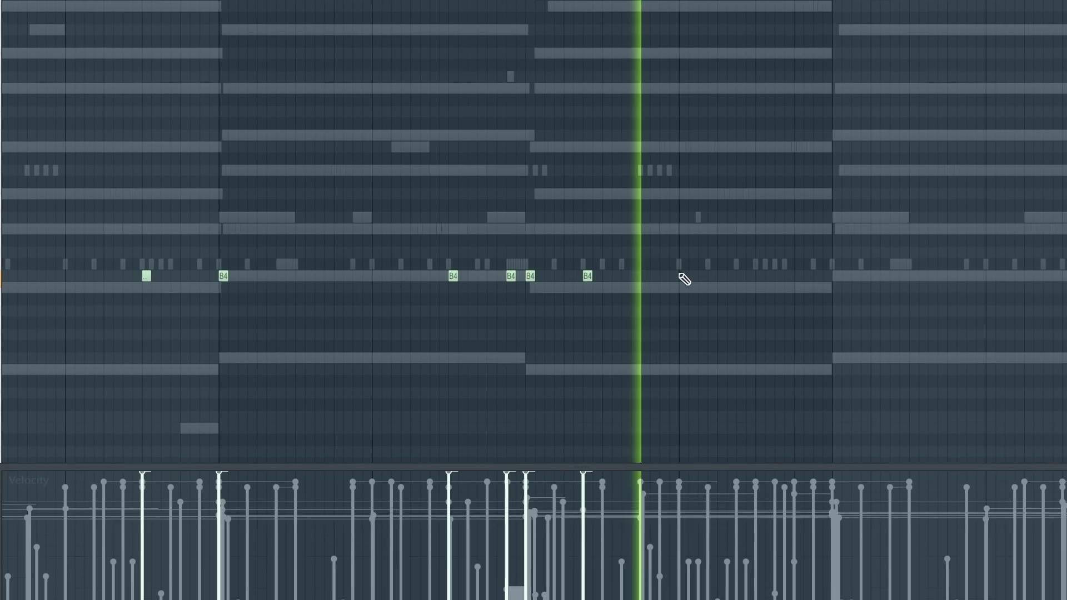
{"action": "left_click", "coordinate": [686, 278]}
{"action": "left_click", "coordinate": [762, 279]}
{"action": "scroll", "coordinate": [711, 256], "scroll_direction": "down", "scroll_amount": 3}
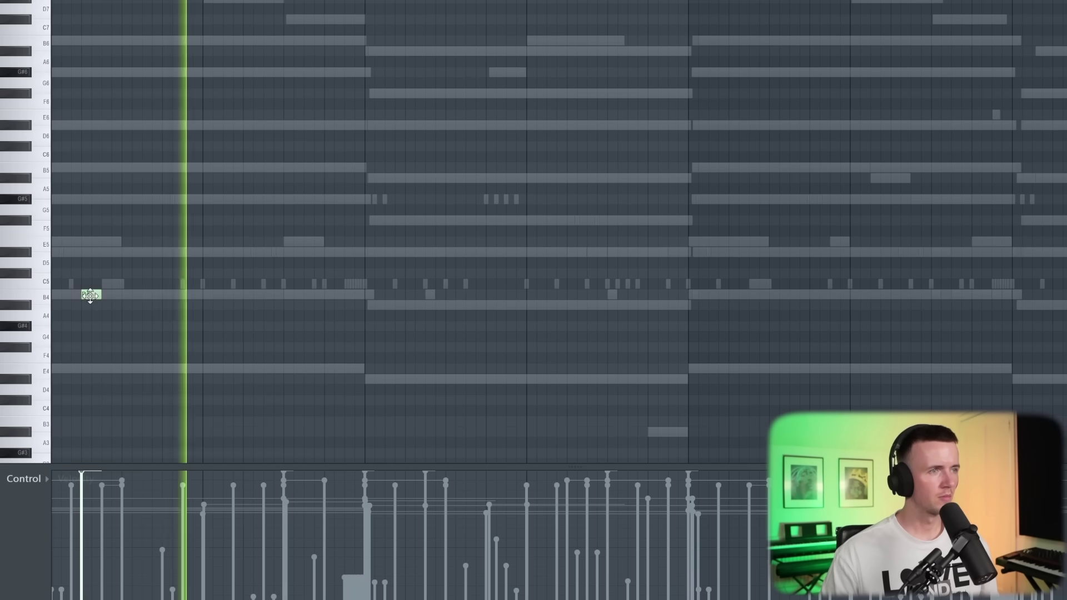
Add the Shiny Hi-Hat sample with an extra hi-hat step, then return to the piano roll with F6
{"action": "scroll", "coordinate": [298, 305], "scroll_direction": "down", "scroll_amount": 3}
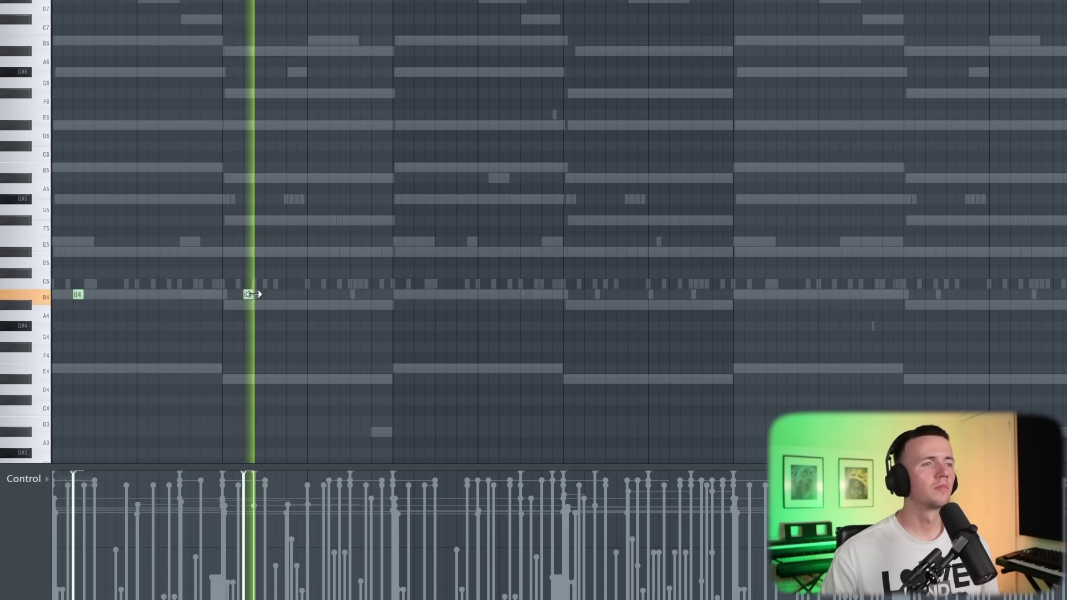
{"action": "scroll", "coordinate": [271, 290], "scroll_direction": "up", "scroll_amount": 2}
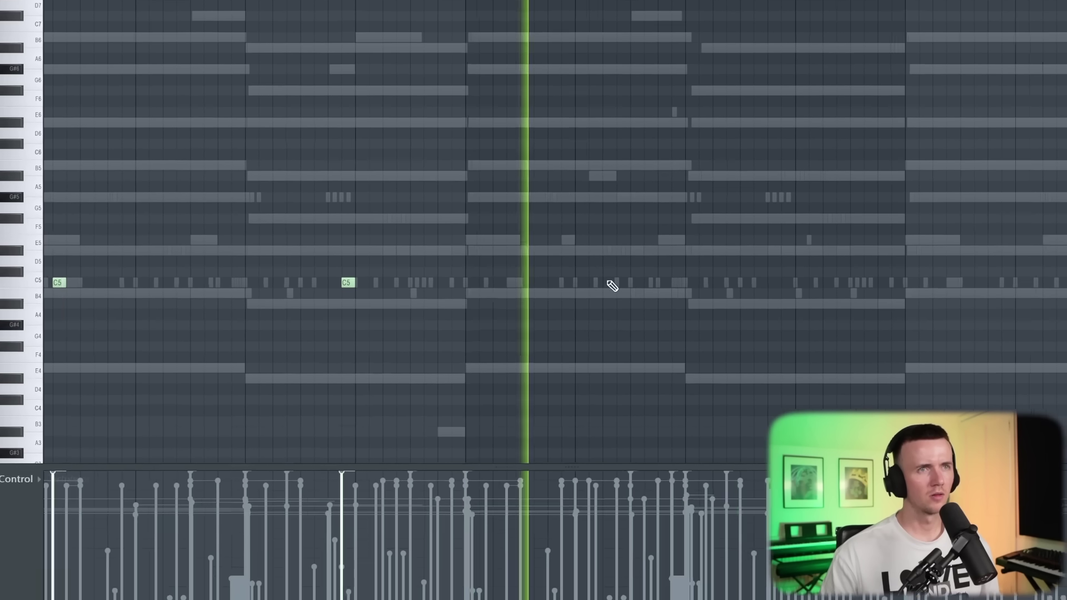
{"action": "scroll", "coordinate": [611, 286], "scroll_direction": "down", "scroll_amount": 2}
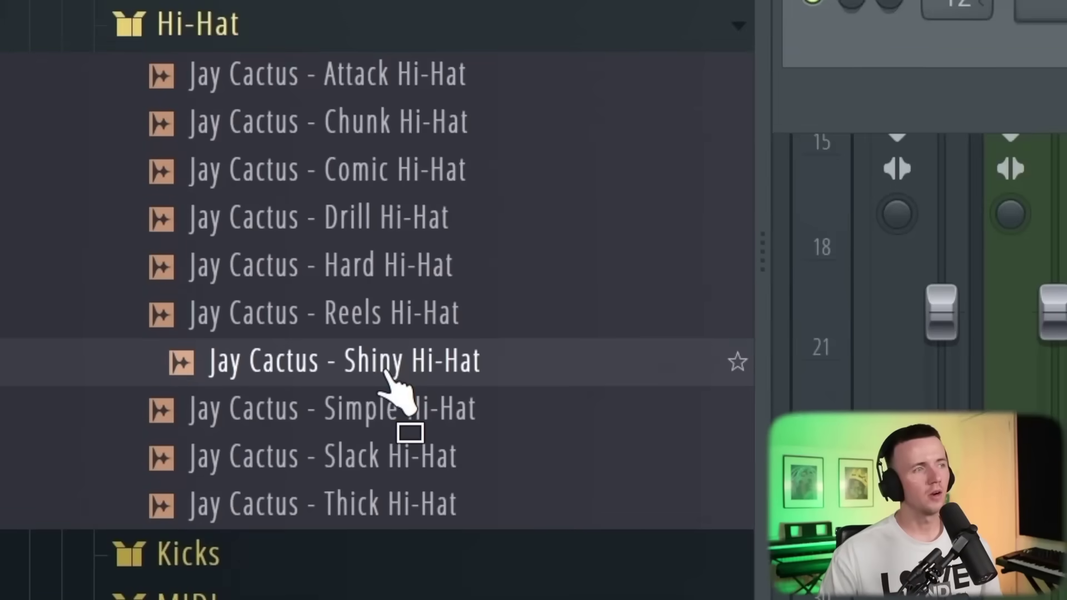
{"action": "left_click_drag", "start_coordinate": [391, 383], "coordinate": [380, 391]}
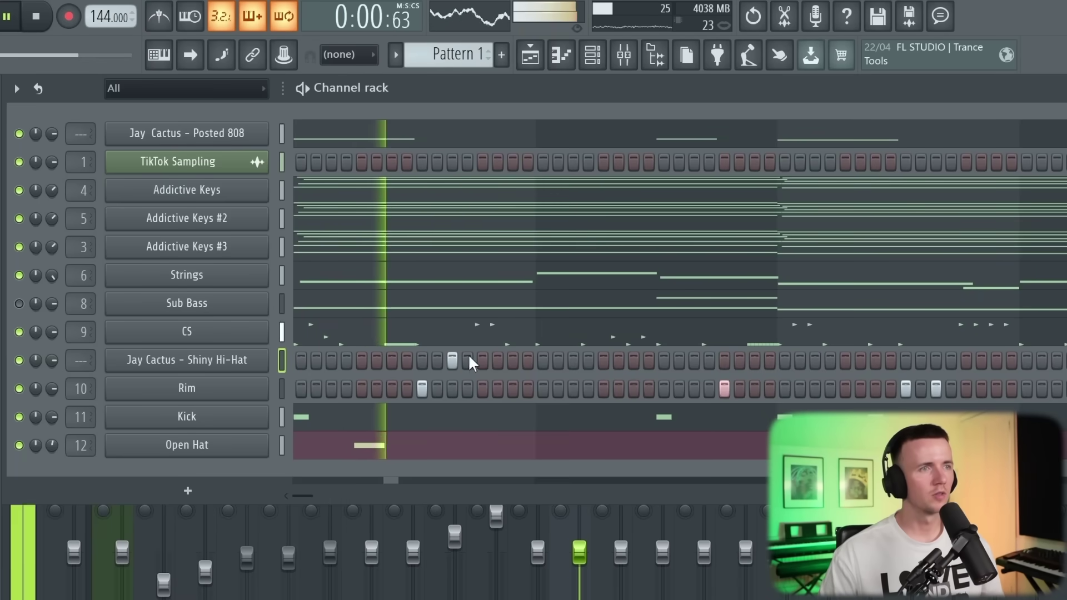
{"action": "left_click", "coordinate": [482, 360]}
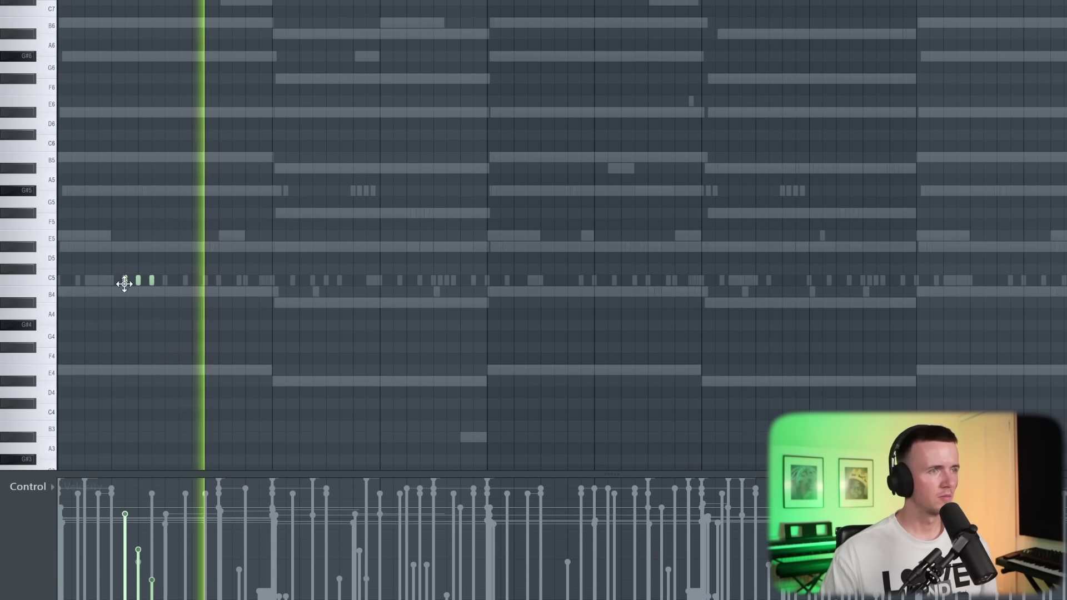
{"action": "scroll", "coordinate": [307, 277], "scroll_direction": "up", "scroll_amount": 3, "text": "ctrl"}
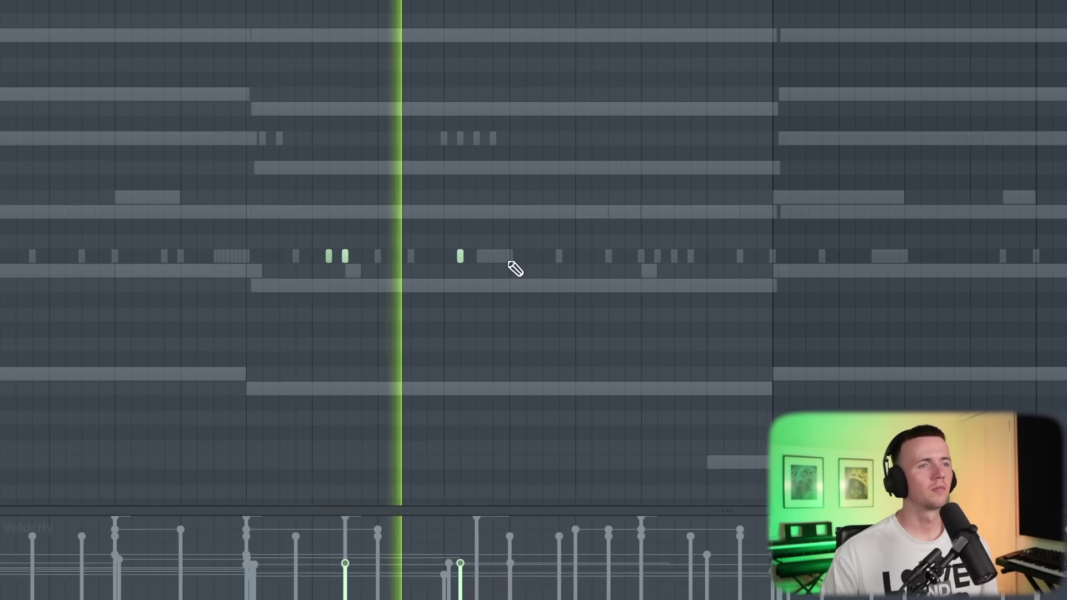
{"action": "scroll", "coordinate": [586, 289], "scroll_direction": "down", "scroll_amount": 3, "text": "ctrl"}
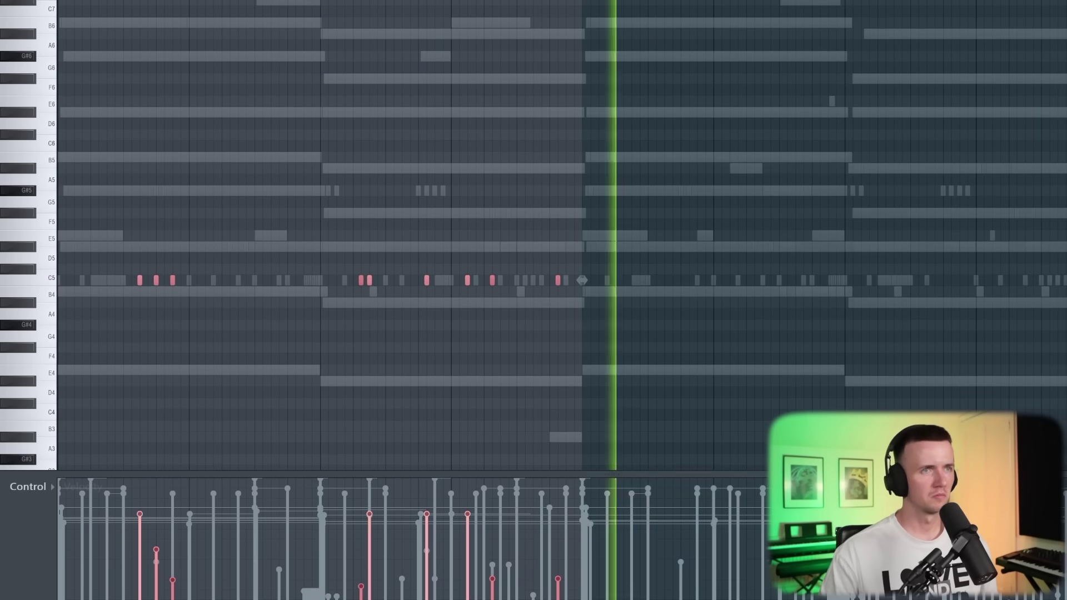
{"action": "scroll", "coordinate": [755, 202], "scroll_direction": "up", "scroll_amount": 2, "text": "ctrl"}
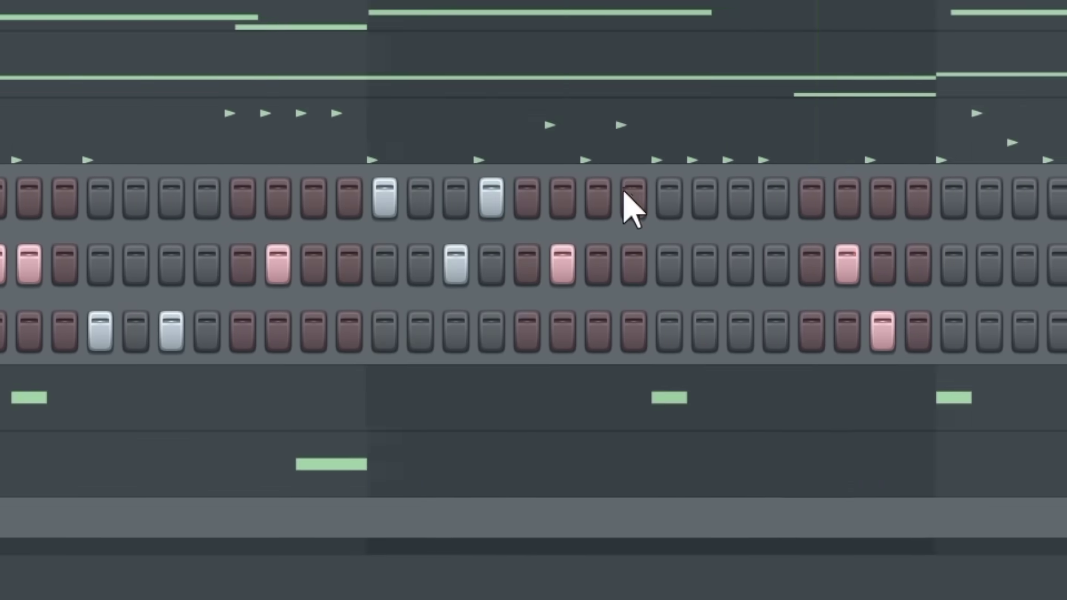
{"action": "key", "text": "F6"}
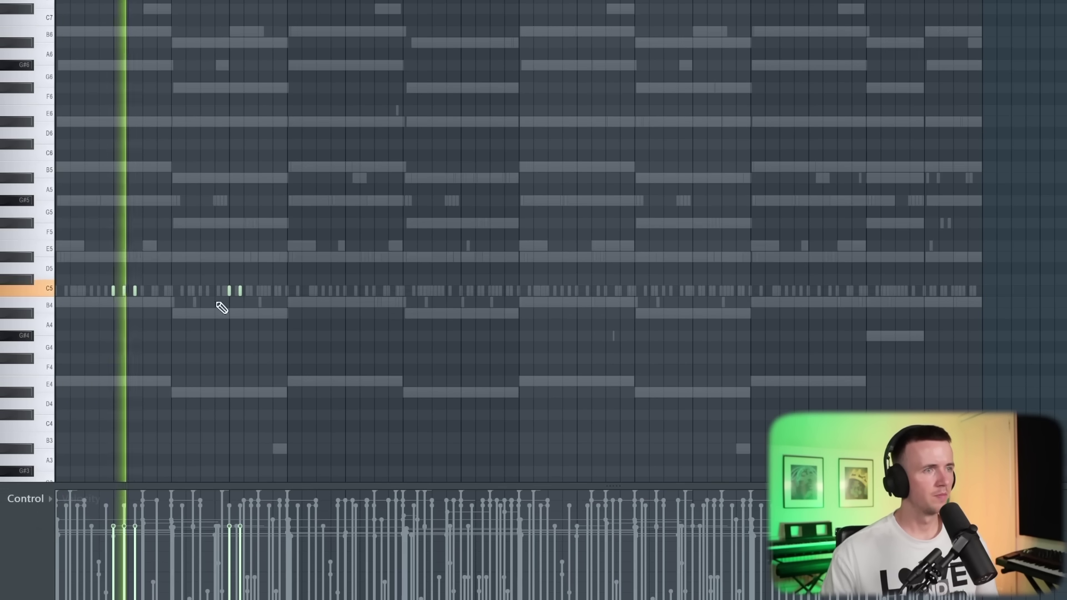
Select three C5 drum notes and load the Standard Perc sample as a new channel
{"action": "scroll", "coordinate": [211, 300], "scroll_direction": "up", "scroll_amount": 2}
{"action": "left_click_drag", "start_coordinate": [195, 265], "coordinate": [80, 309]}
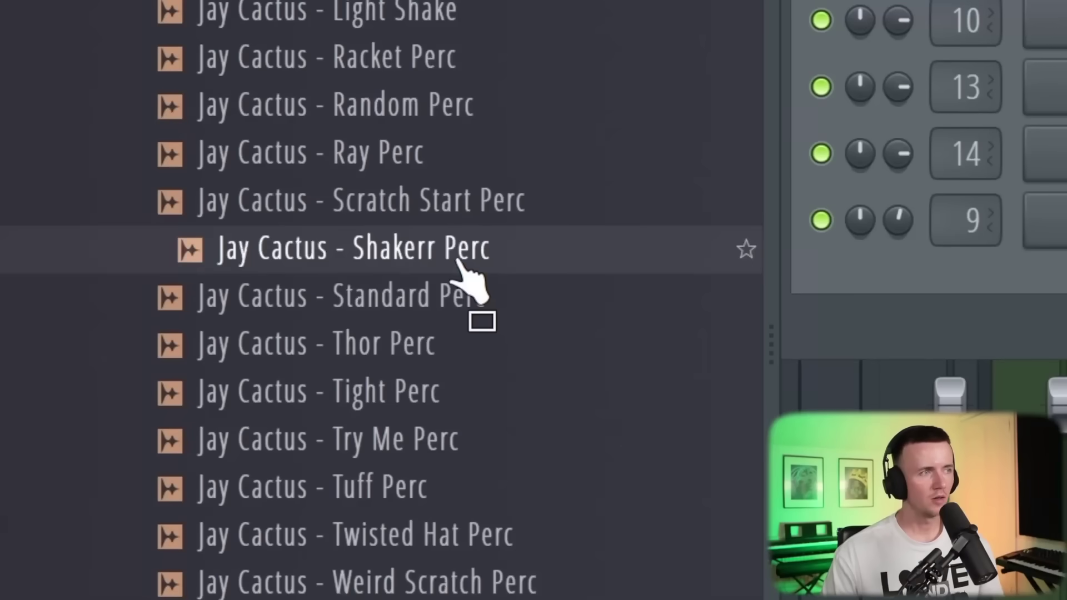
{"action": "left_click_drag", "start_coordinate": [460, 279], "coordinate": [542, 291]}
{"action": "left_click_drag", "start_coordinate": [344, 311], "coordinate": [833, 291]}
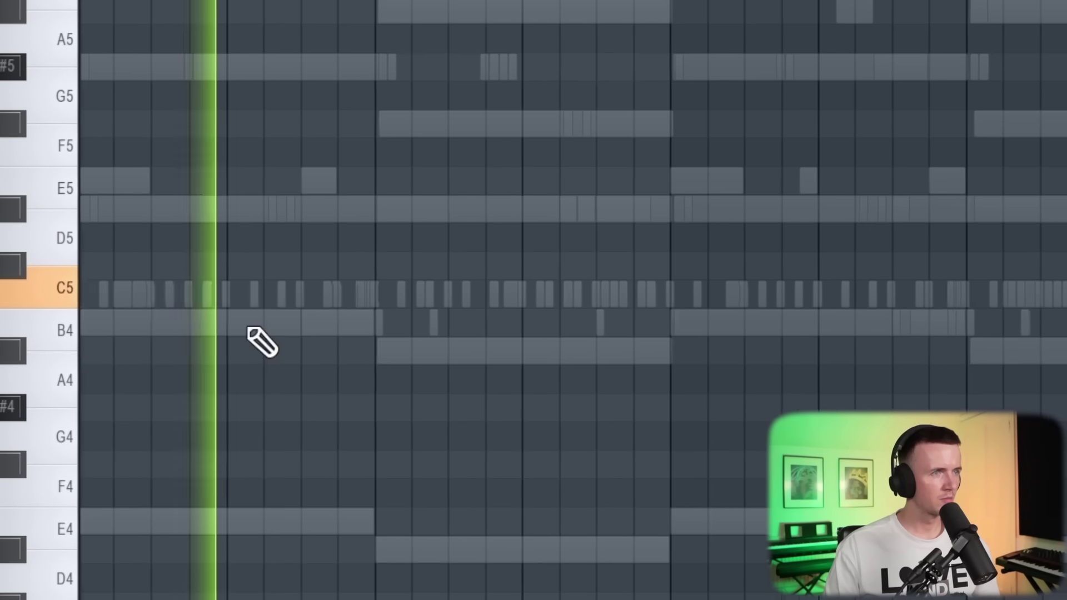
Place two more percussion notes on the C5 row
{"action": "scroll", "coordinate": [670, 280], "scroll_direction": "down", "scroll_amount": 4}
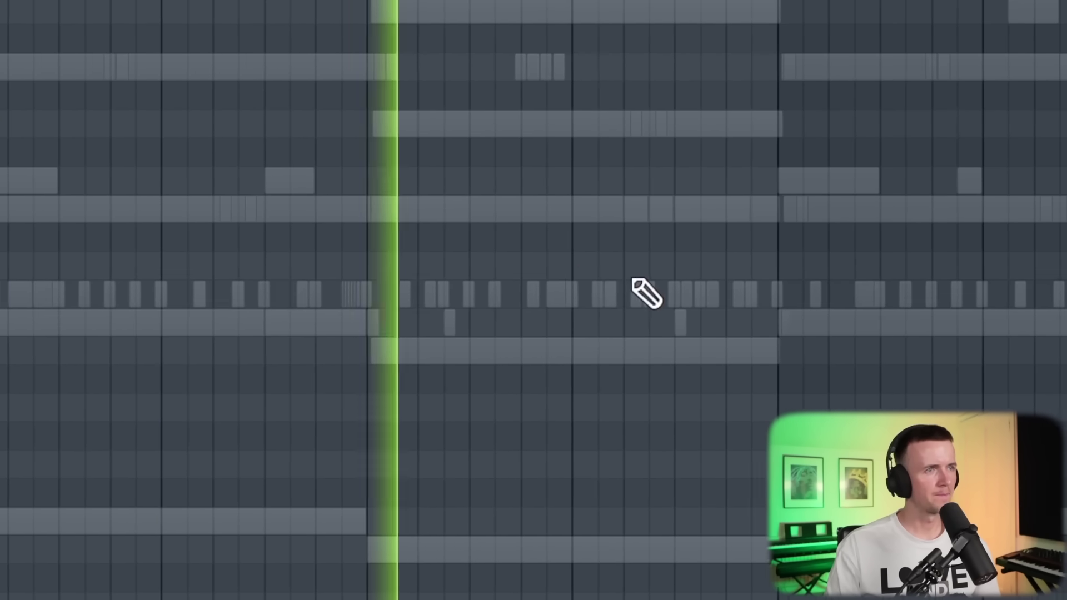
{"action": "left_click", "coordinate": [554, 294]}
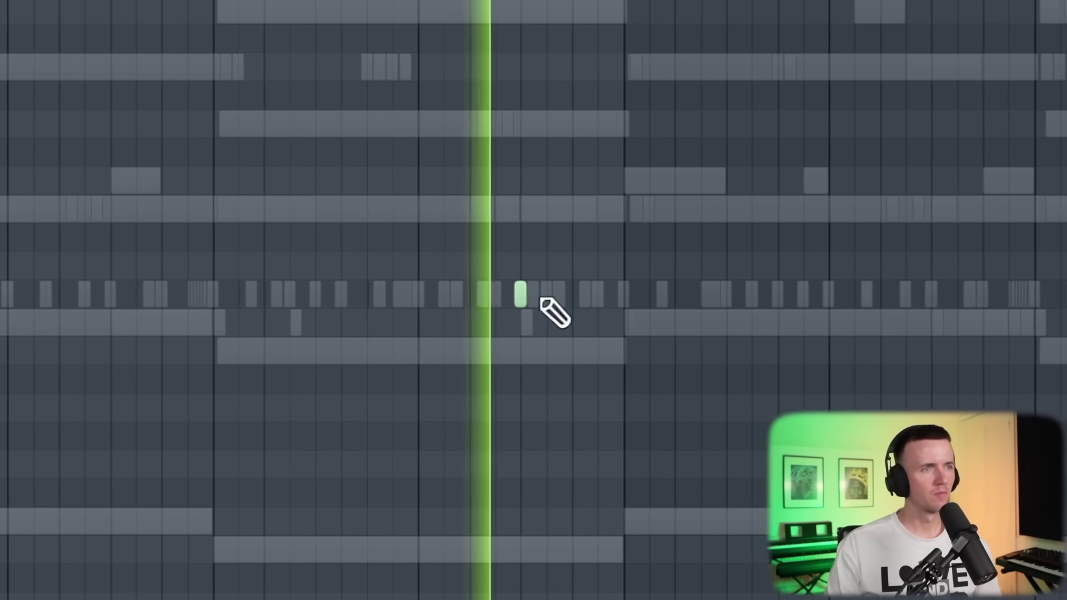
{"action": "left_click", "coordinate": [660, 295]}
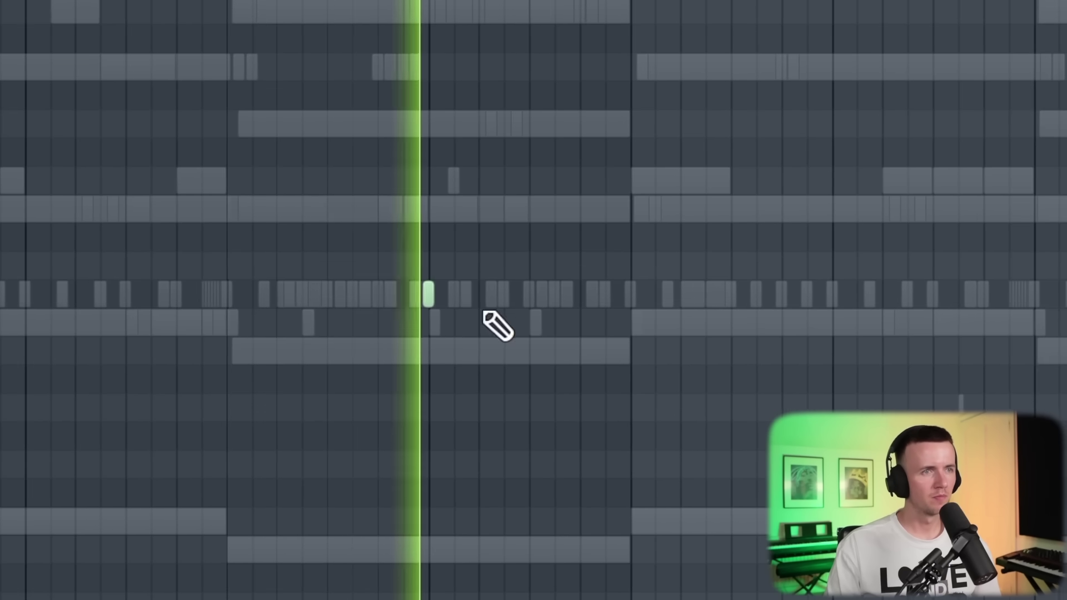
Place the Switch Up Riser sample in the playlist and close the Channel settings window
{"action": "left_click_drag", "start_coordinate": [453, 252], "coordinate": [593, 333]}
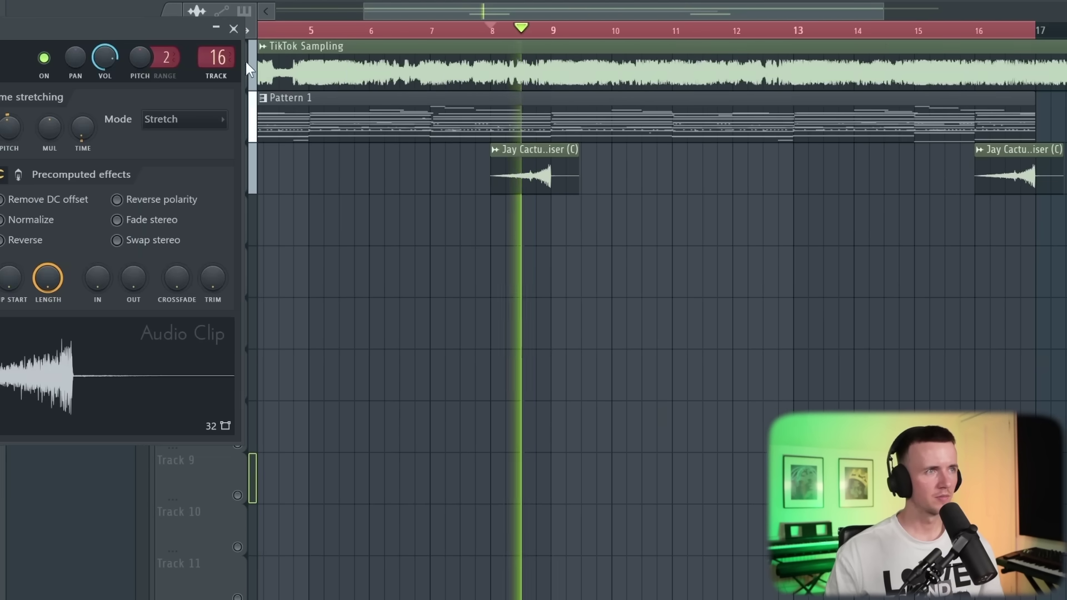
{"action": "left_click", "coordinate": [233, 28]}
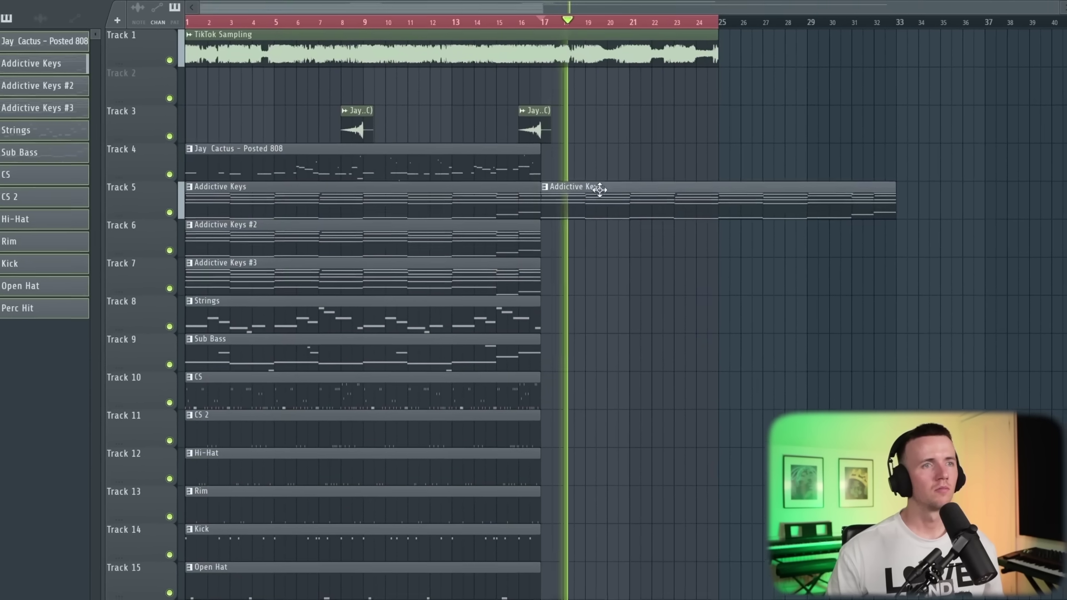
Undo the extra Addictive Keys clip and leave a single CS clip at bar 9 on Track 10
{"action": "scroll", "coordinate": [614, 195], "scroll_direction": "down", "scroll_amount": 2}
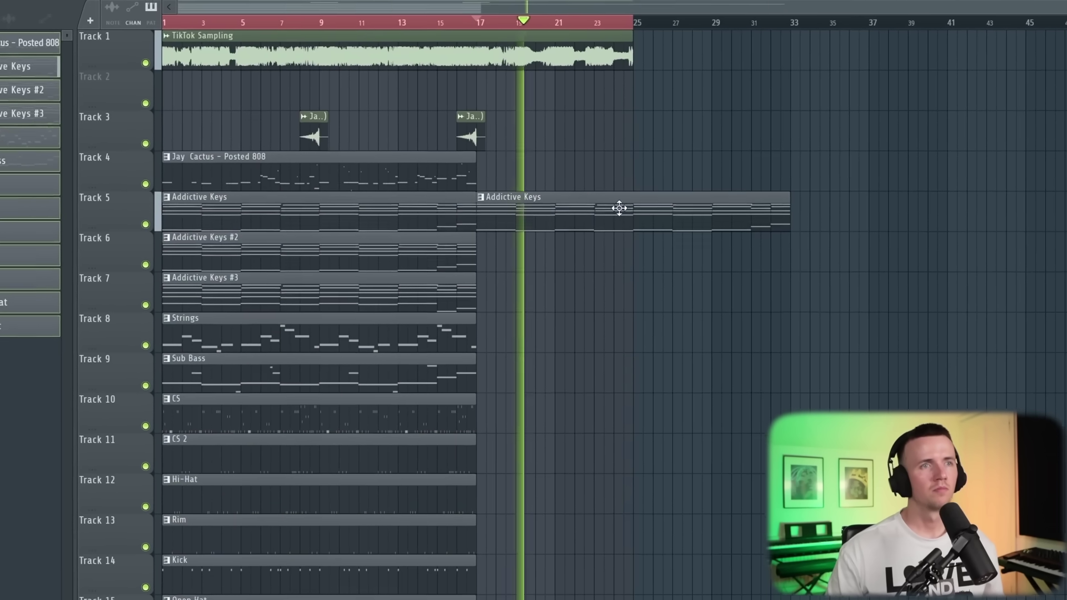
{"action": "key", "text": "ctrl+z"}
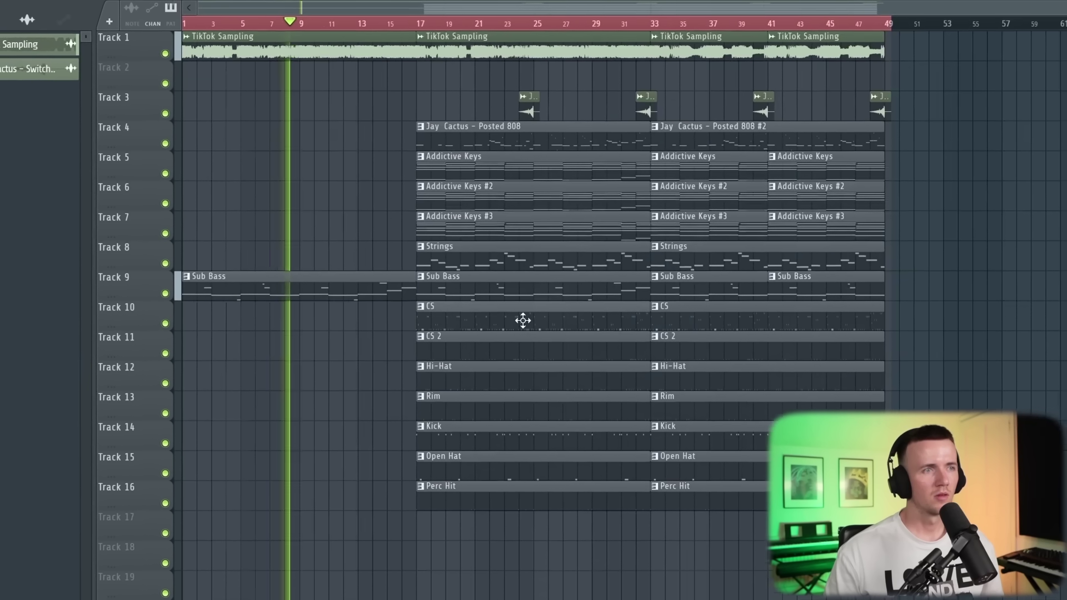
{"action": "left_click", "coordinate": [189, 320]}
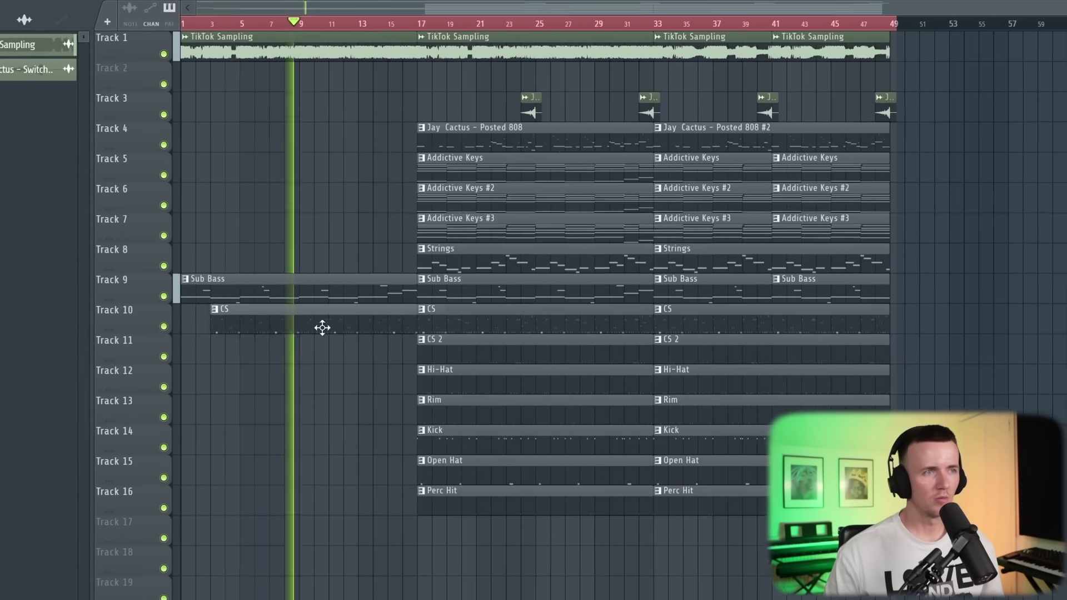
{"action": "left_click", "coordinate": [303, 323]}
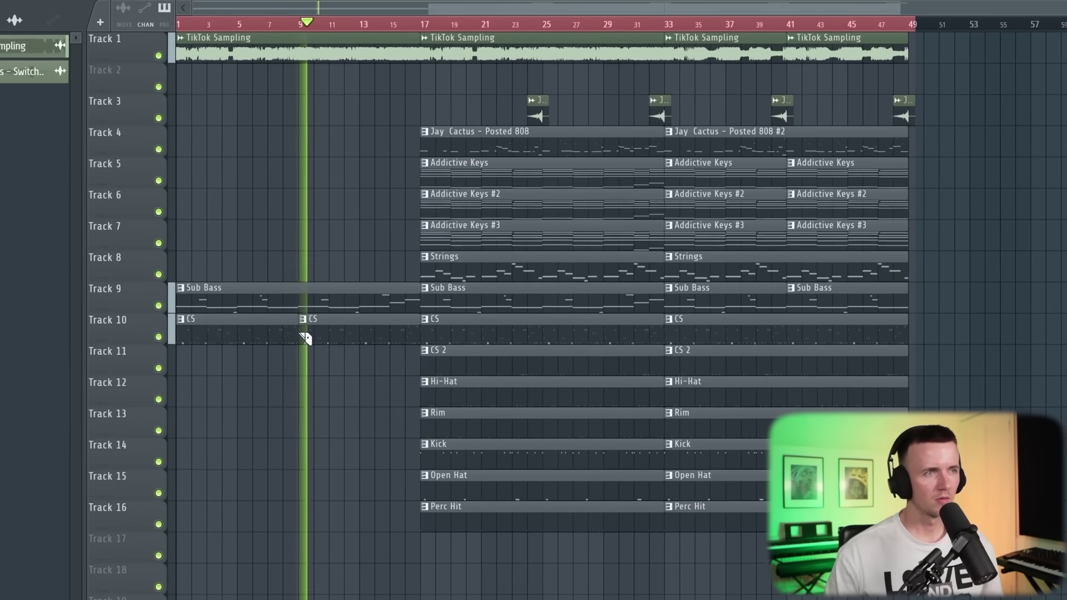
{"action": "right_click", "coordinate": [259, 336]}
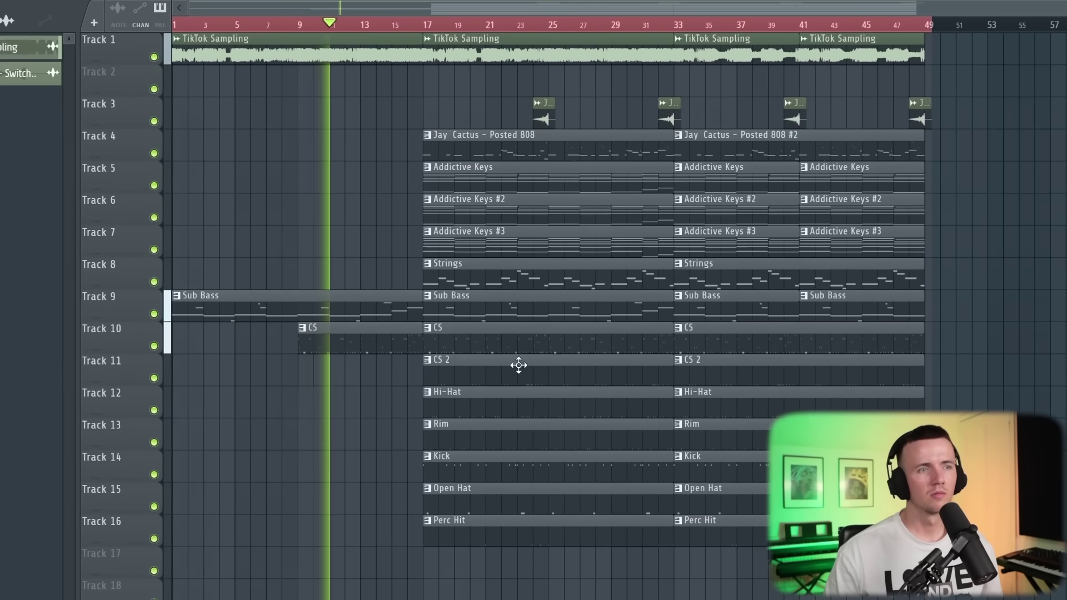
Put a riser on Track 3 at bar 16 and trim the Sub Bass, CS and Hi-Hat intro clips
{"action": "left_click", "coordinate": [416, 114]}
{"action": "scroll", "coordinate": [439, 304], "scroll_direction": "up", "scroll_amount": 5}
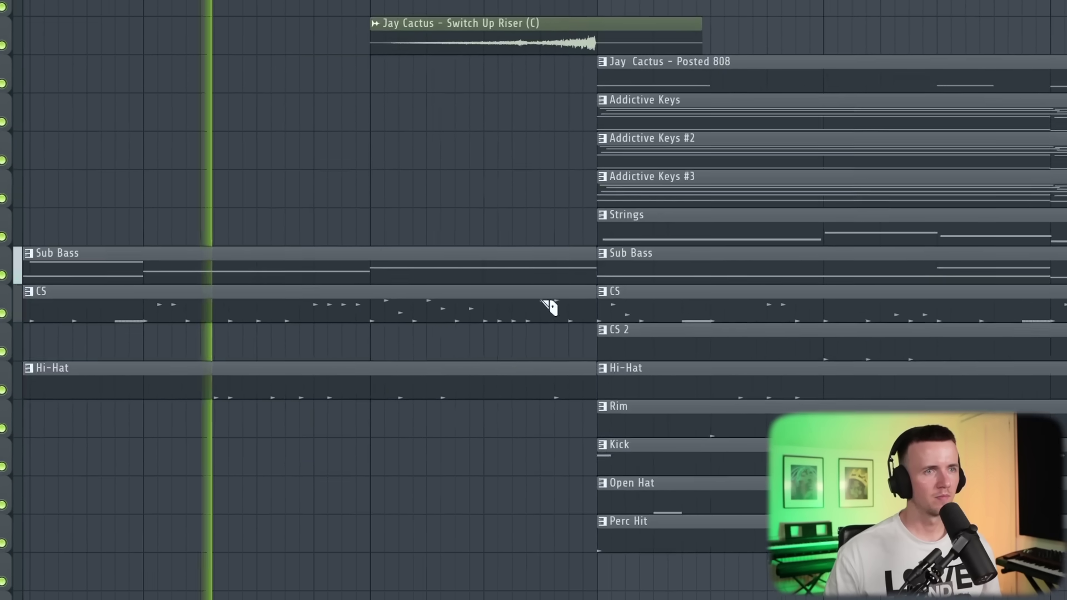
{"action": "left_click_drag", "start_coordinate": [564, 261], "coordinate": [562, 262]}
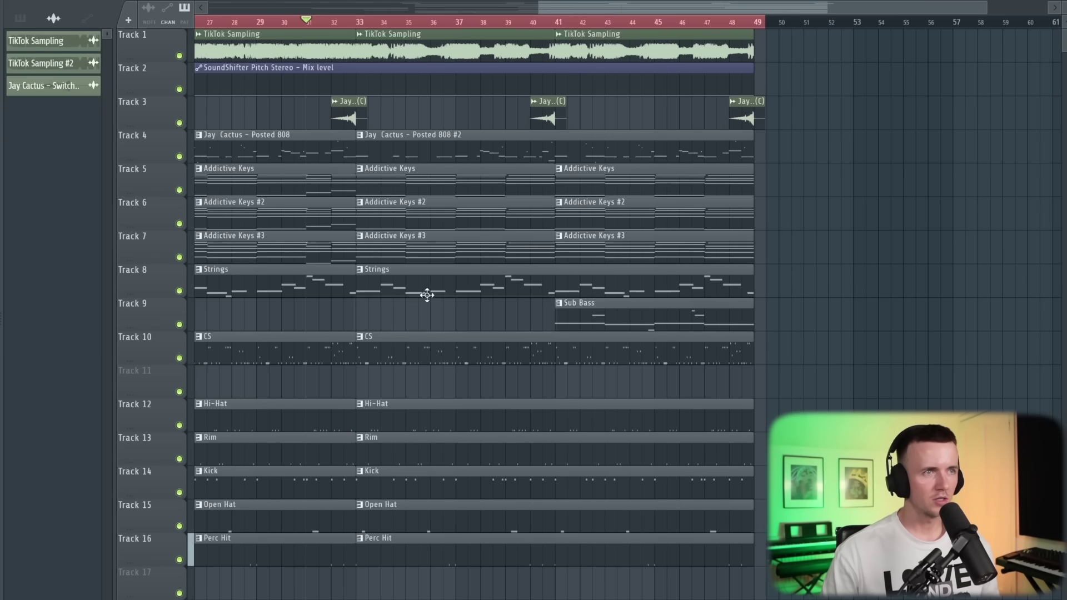
Scroll through the playlist to review the breakdown around bar 49 and the returning beat
{"action": "scroll", "coordinate": [424, 293], "scroll_direction": "down", "scroll_amount": 2}
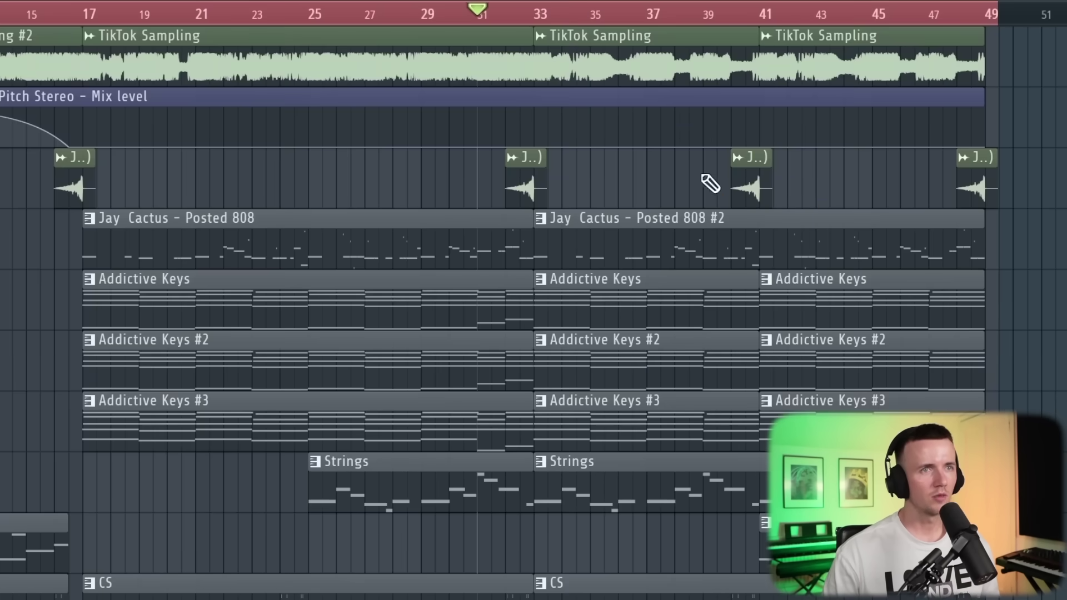
{"action": "scroll", "coordinate": [612, 547], "scroll_direction": "down", "scroll_amount": 2}
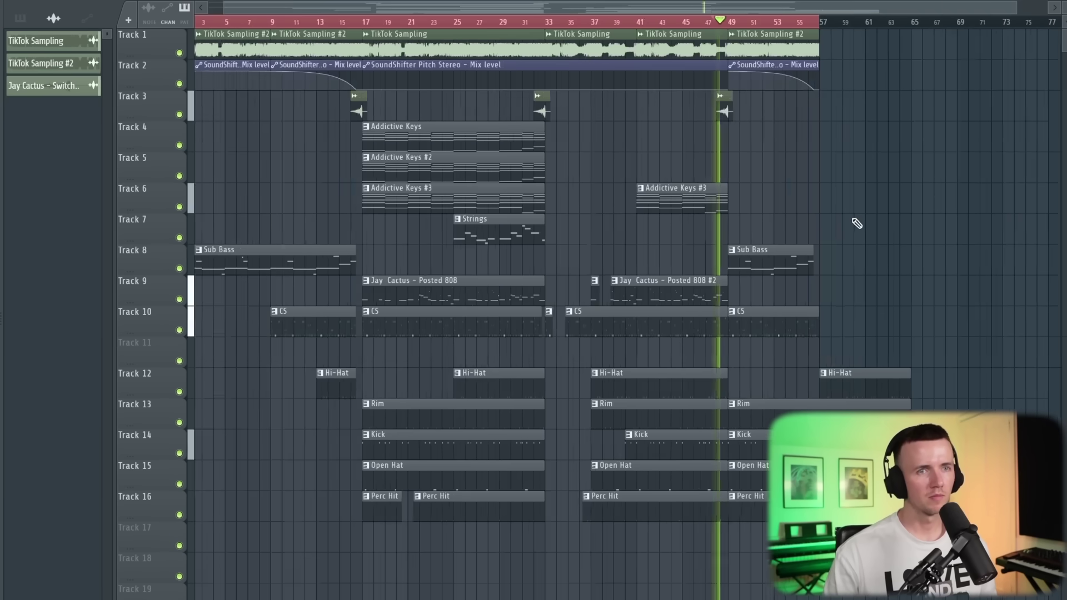
{"action": "scroll", "coordinate": [856, 225], "scroll_direction": "right", "scroll_amount": 8}
{"action": "scroll", "coordinate": [855, 225], "scroll_direction": "down", "scroll_amount": 6}
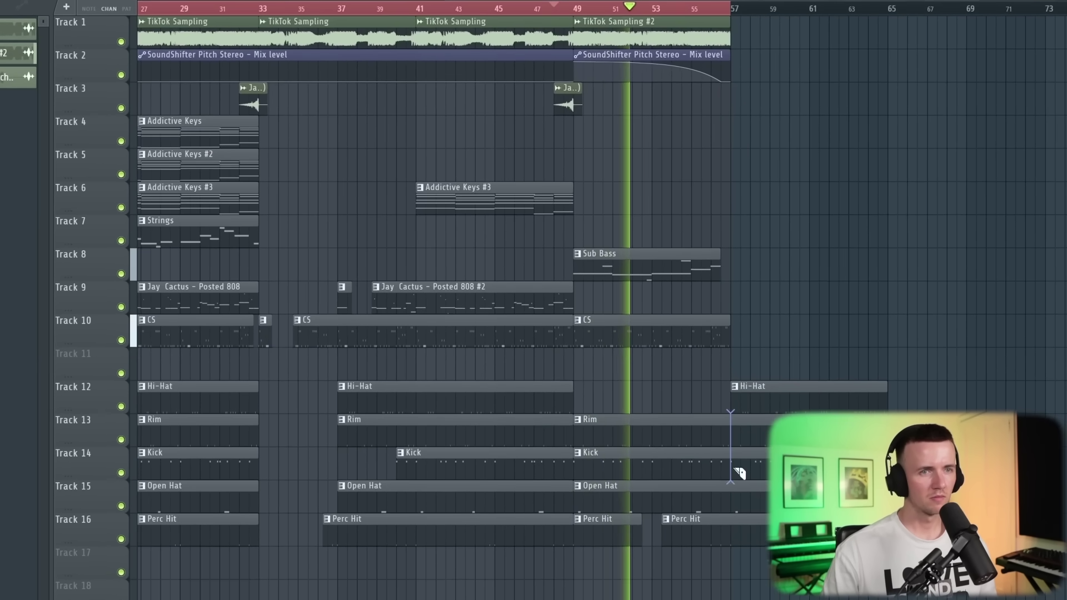
{"action": "scroll", "coordinate": [822, 378], "scroll_direction": "up", "scroll_amount": 4}
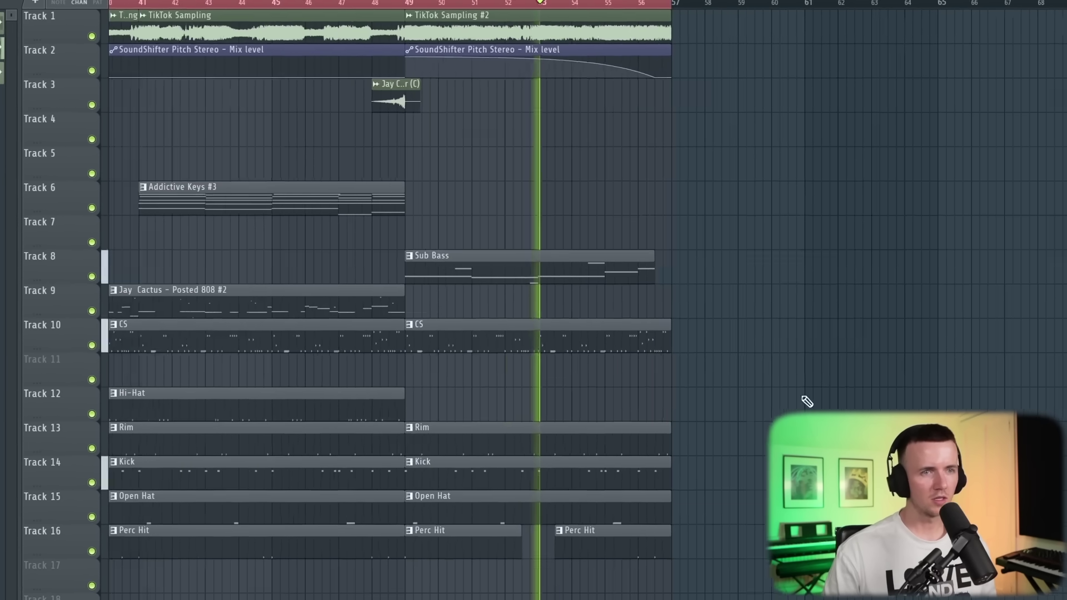
{"action": "scroll", "coordinate": [595, 376], "scroll_direction": "down", "scroll_amount": 6}
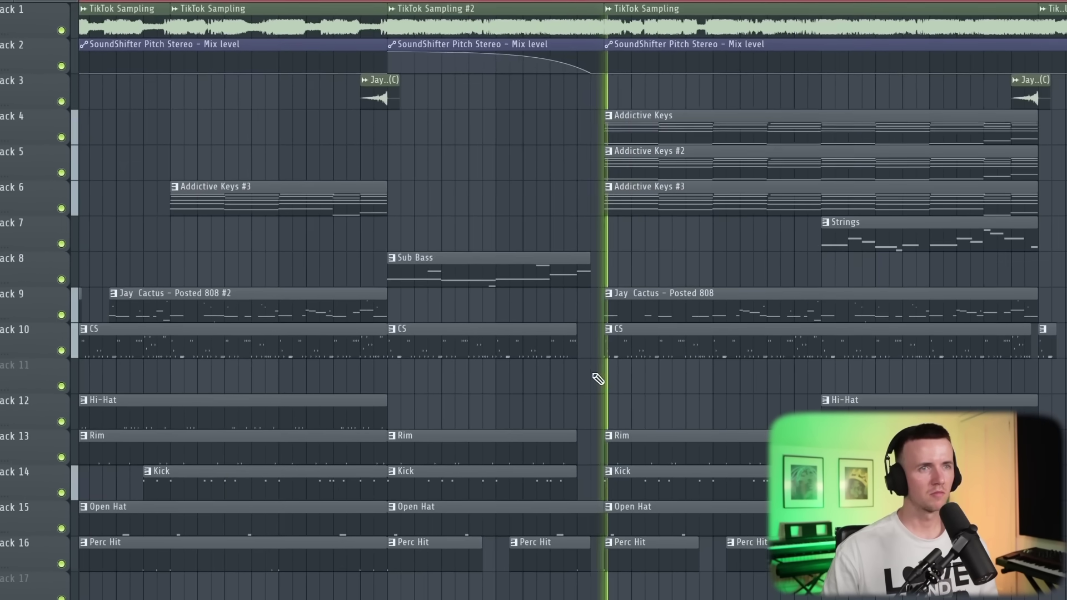
Review the full arrangement, then link the Fast Riser 2 channel to mixer insert 17
{"action": "key", "text": "ctrl+a"}
{"action": "scroll", "coordinate": [593, 381], "scroll_direction": "down", "scroll_amount": 3}
{"action": "scroll", "coordinate": [929, 331], "scroll_direction": "down", "scroll_amount": 3}
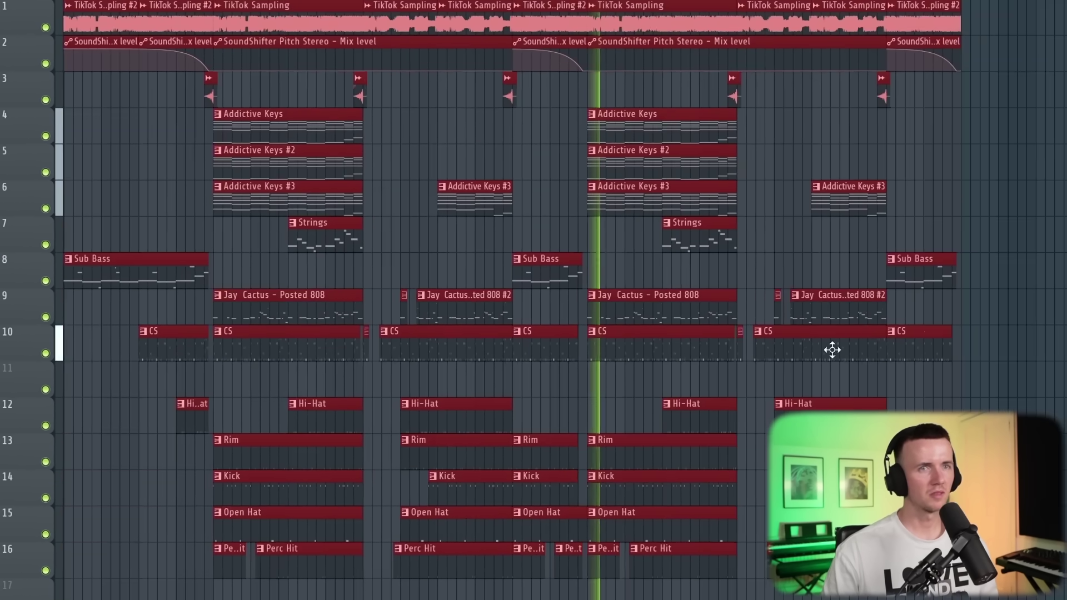
{"action": "left_click", "coordinate": [319, 475]}
{"action": "scroll", "coordinate": [237, 445], "scroll_direction": "up", "scroll_amount": 2}
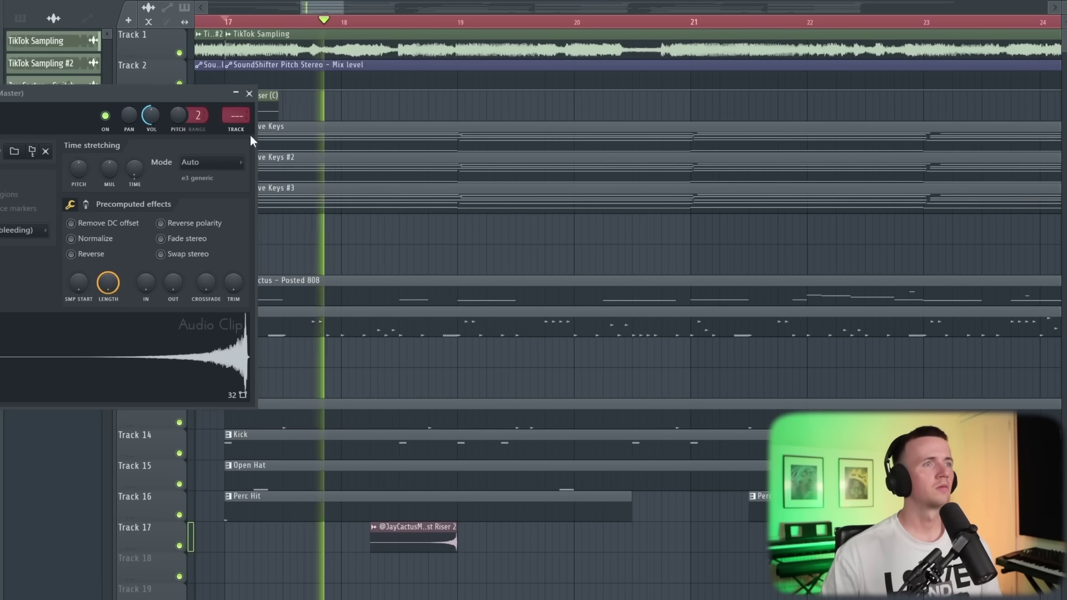
{"action": "key", "text": "ctrl+l"}
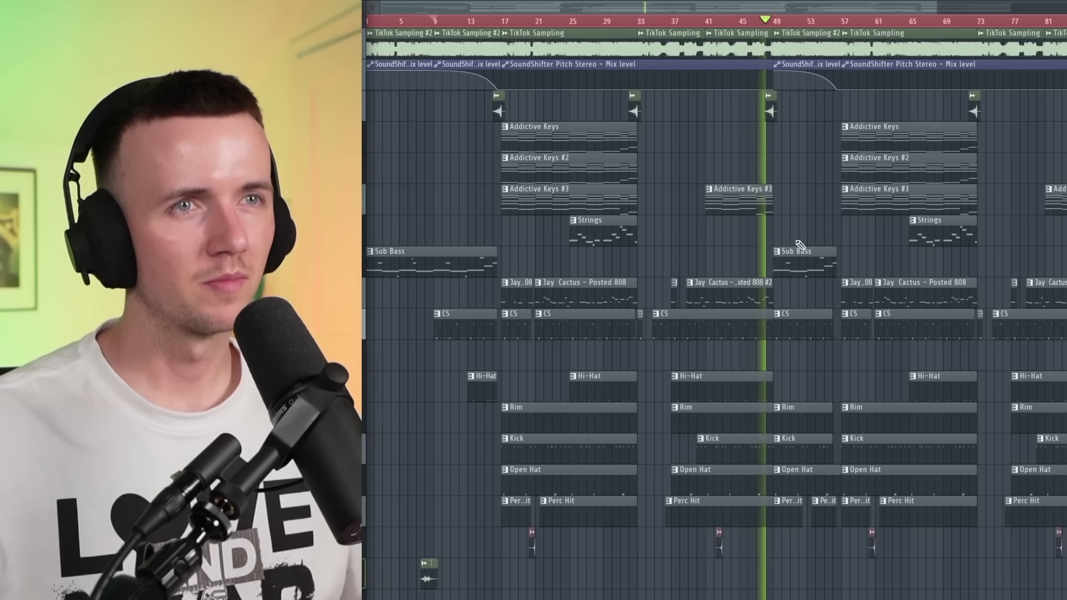
{"action": "scroll", "coordinate": [820, 241], "scroll_direction": "up", "scroll_amount": 3}
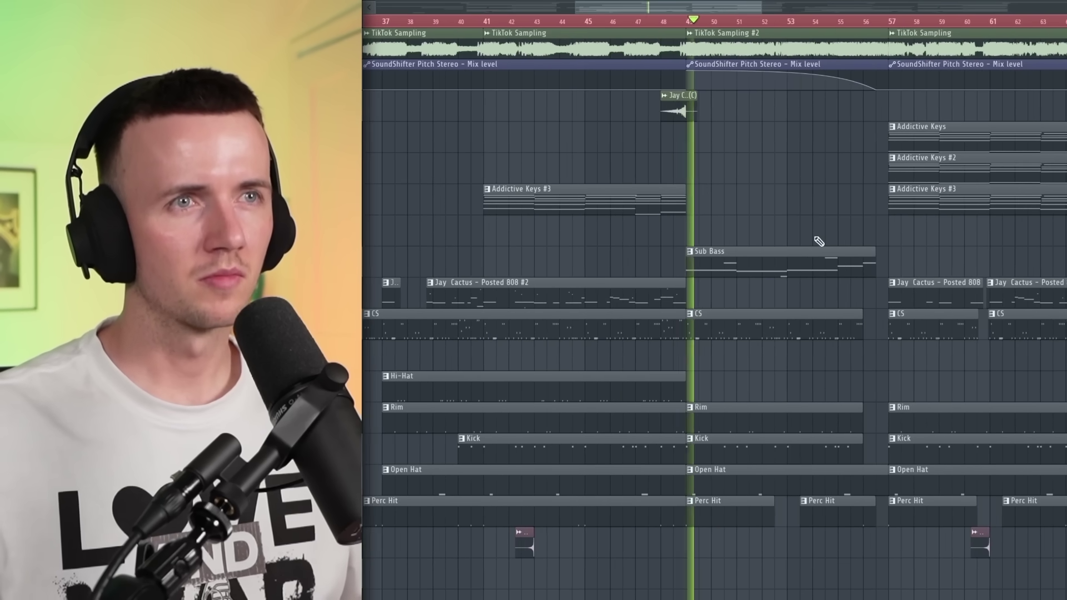